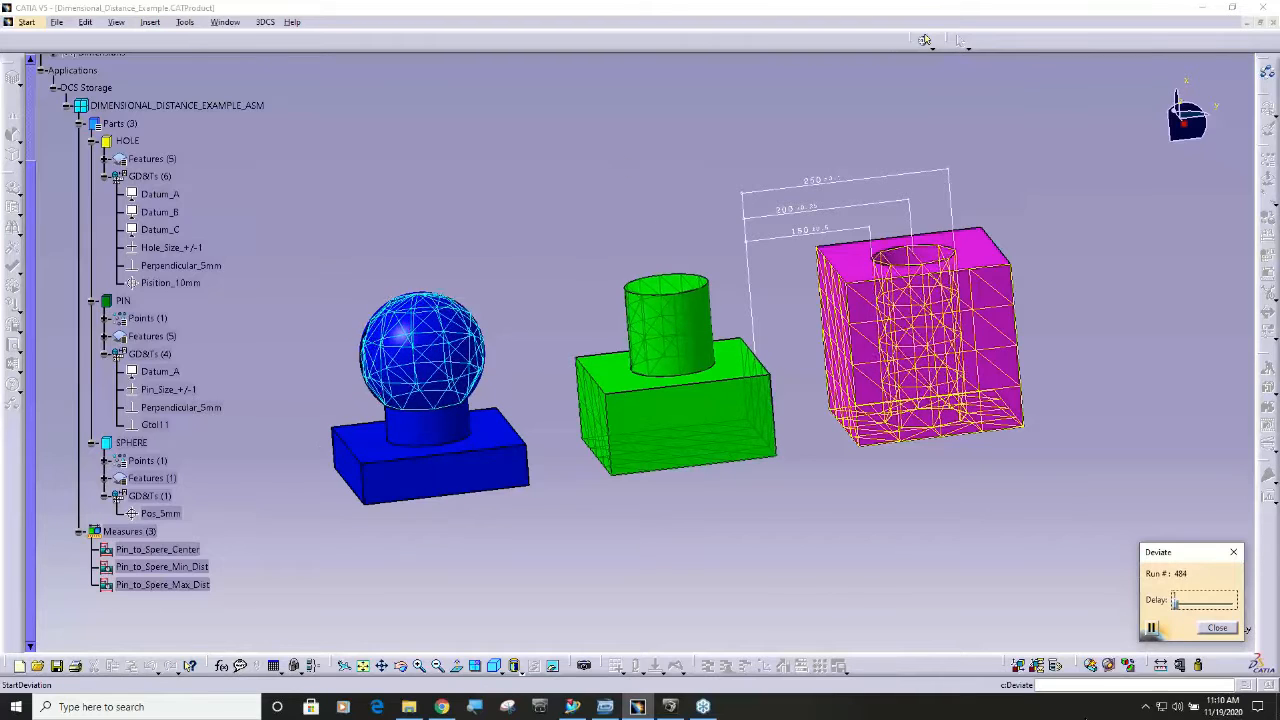
- End the deviation animation and highlight the sphere-to-pin center, minimum and maximum distance measures one after another
{"action": "left_click", "coordinate": [1217, 628]}
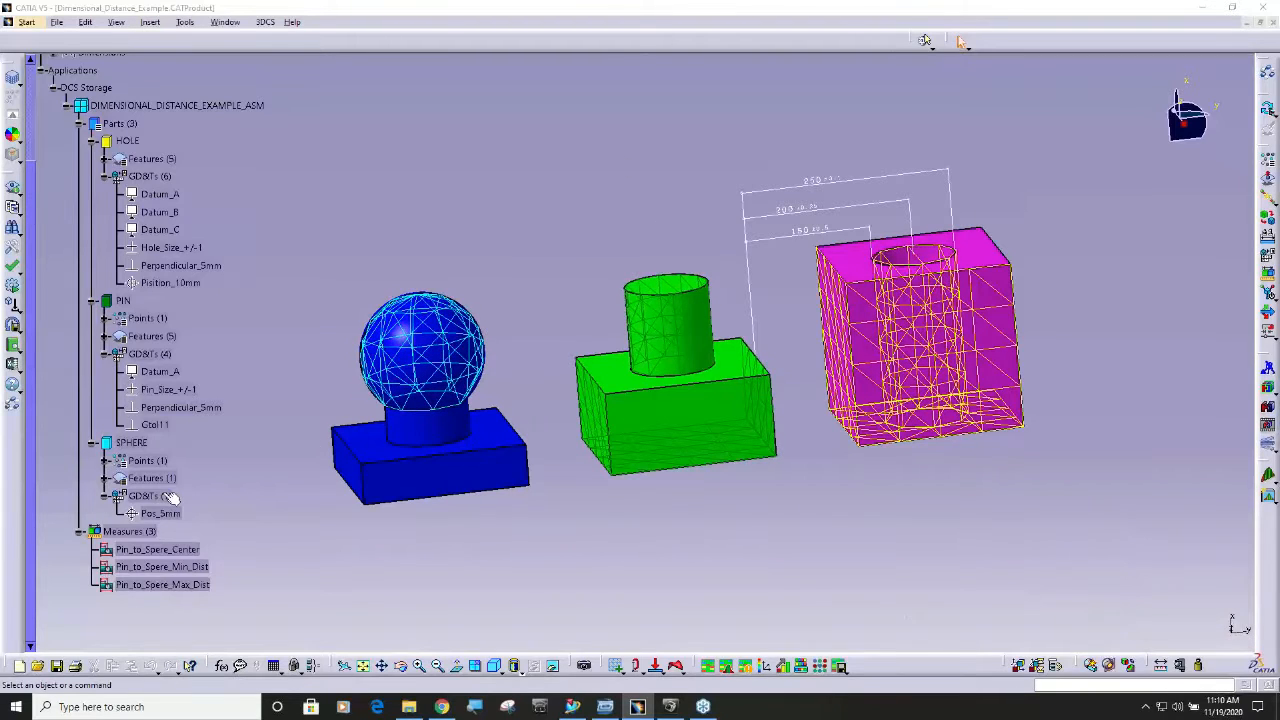
{"action": "scroll", "coordinate": [168, 500], "scroll_direction": "down", "scroll_amount": 2}
{"action": "left_click", "coordinate": [165, 430]}
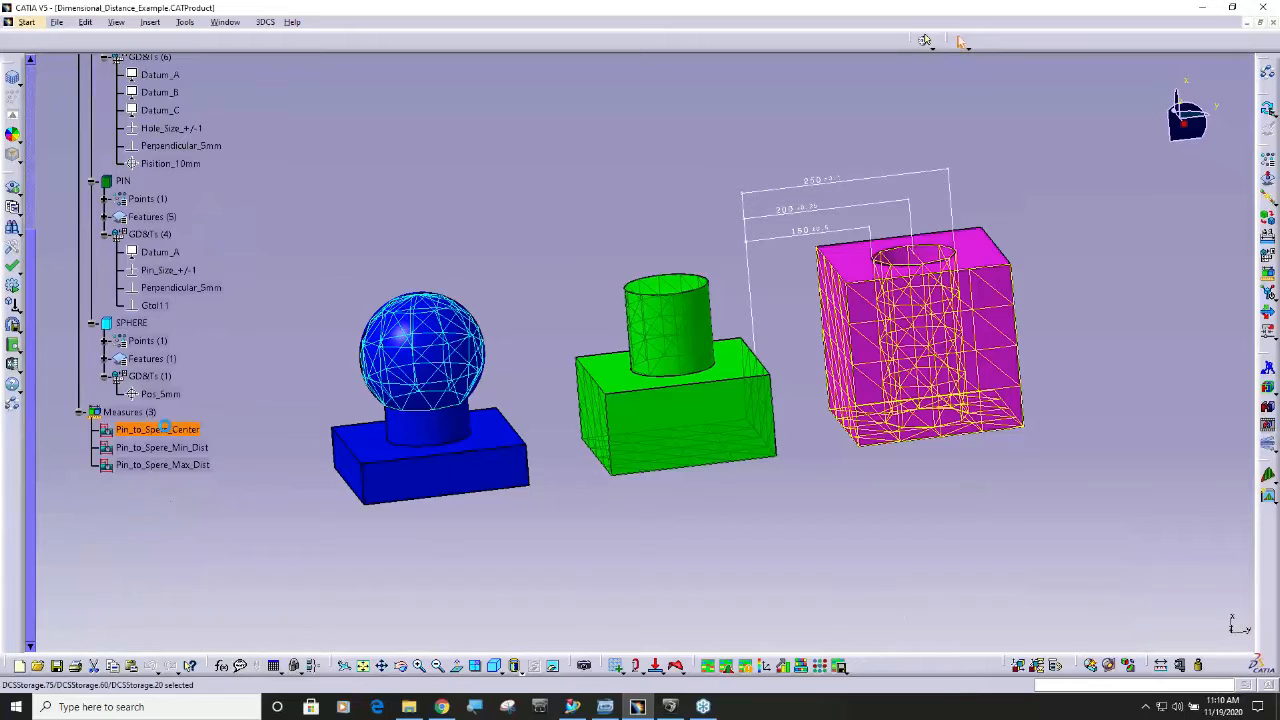
{"action": "left_click", "coordinate": [166, 448]}
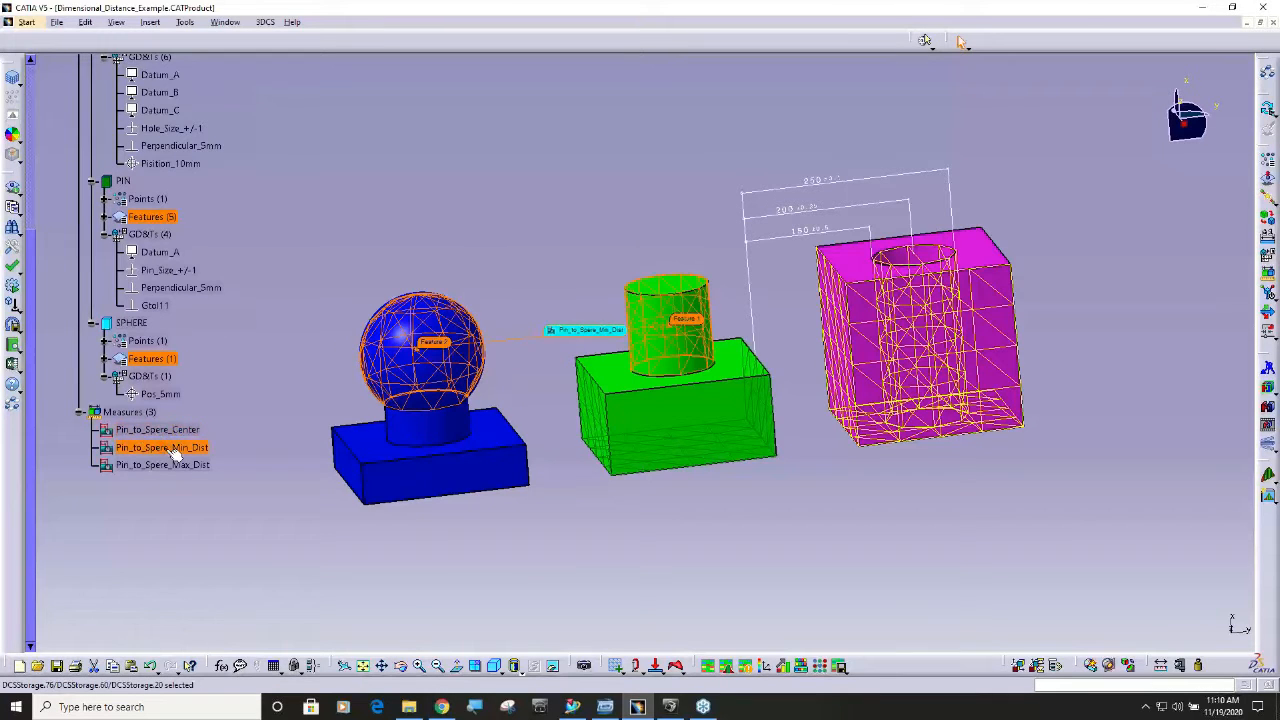
{"action": "left_click", "coordinate": [178, 465]}
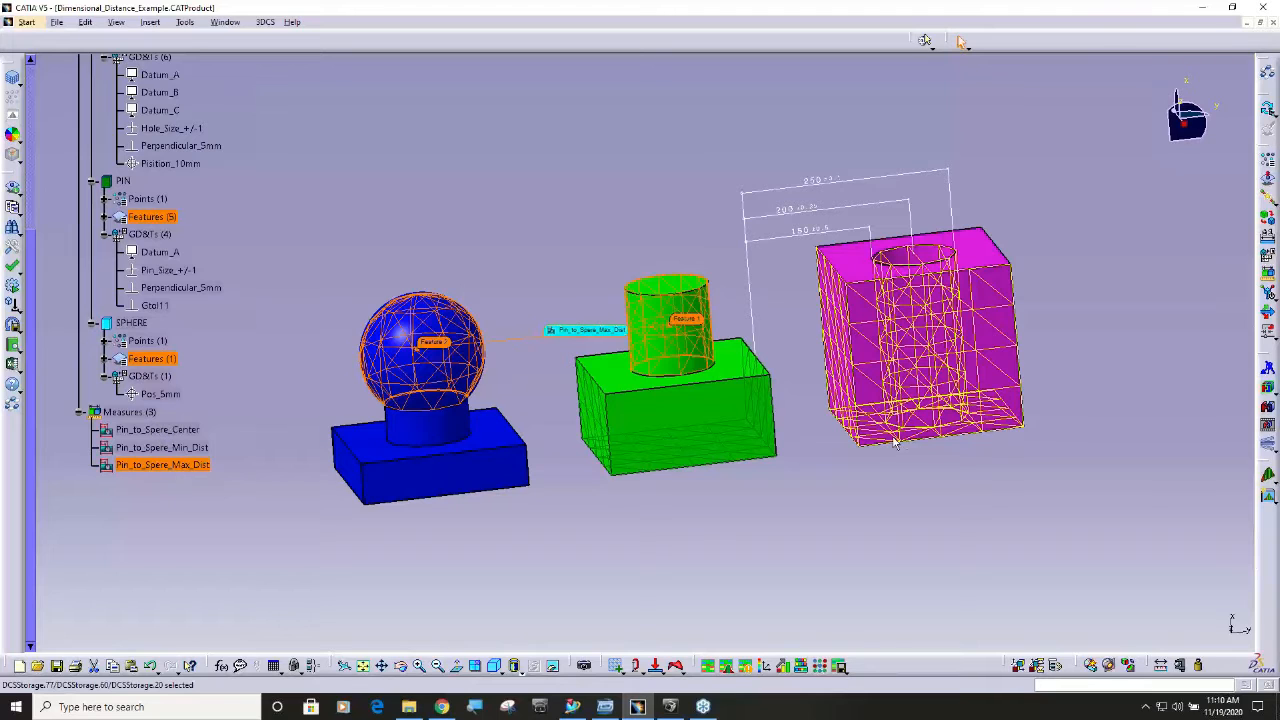
- Run the Monte Carlo and contributor analysis with 5000 total runs, overwriting the existing result files
{"action": "left_click", "coordinate": [1268, 388]}
{"action": "middle_click_drag", "start_coordinate": [824, 408], "coordinate": [826, 451]}
{"action": "left_click", "coordinate": [1268, 475]}
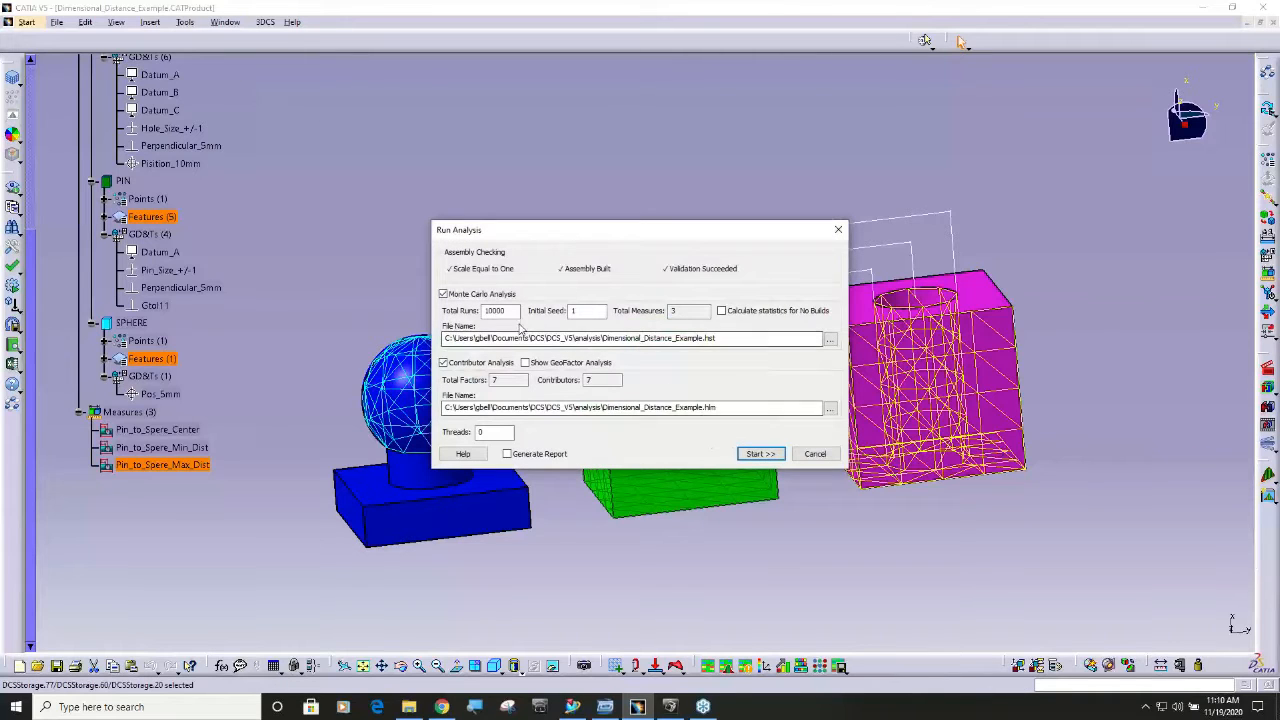
{"action": "left_click_drag", "start_coordinate": [512, 311], "coordinate": [443, 318]}
{"action": "type", "text": "5"}
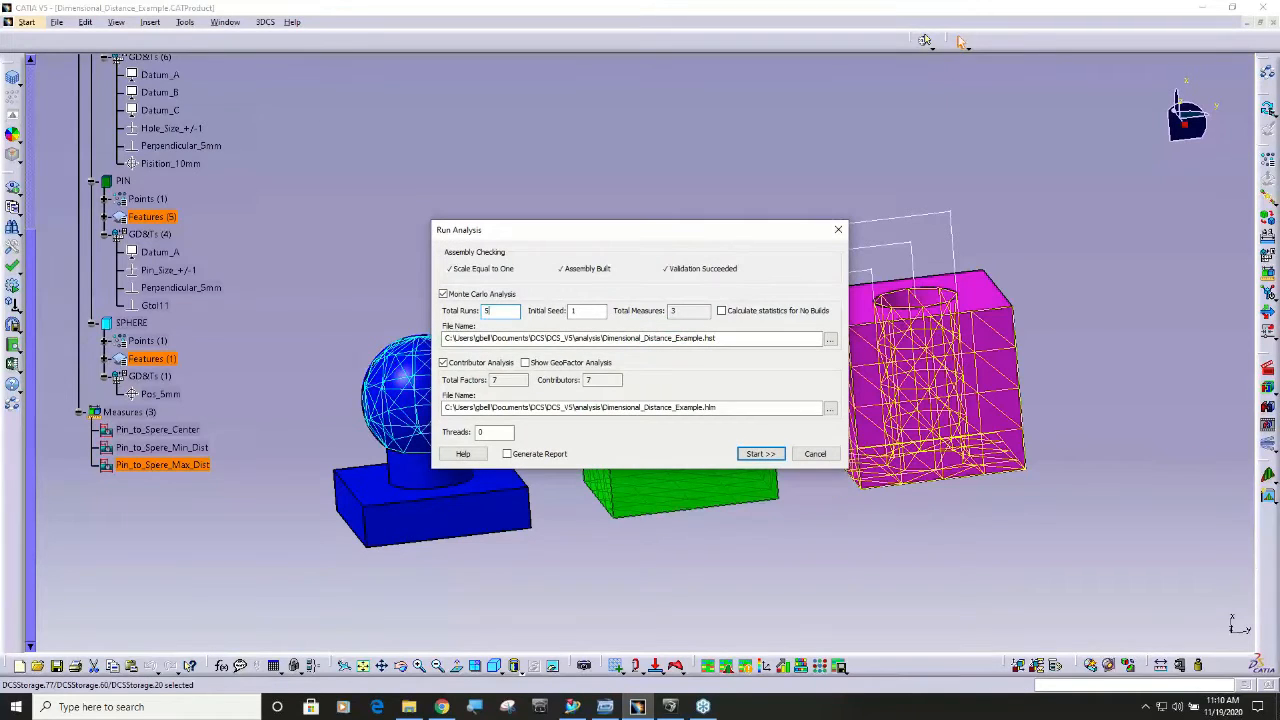
{"action": "type", "text": "000"}
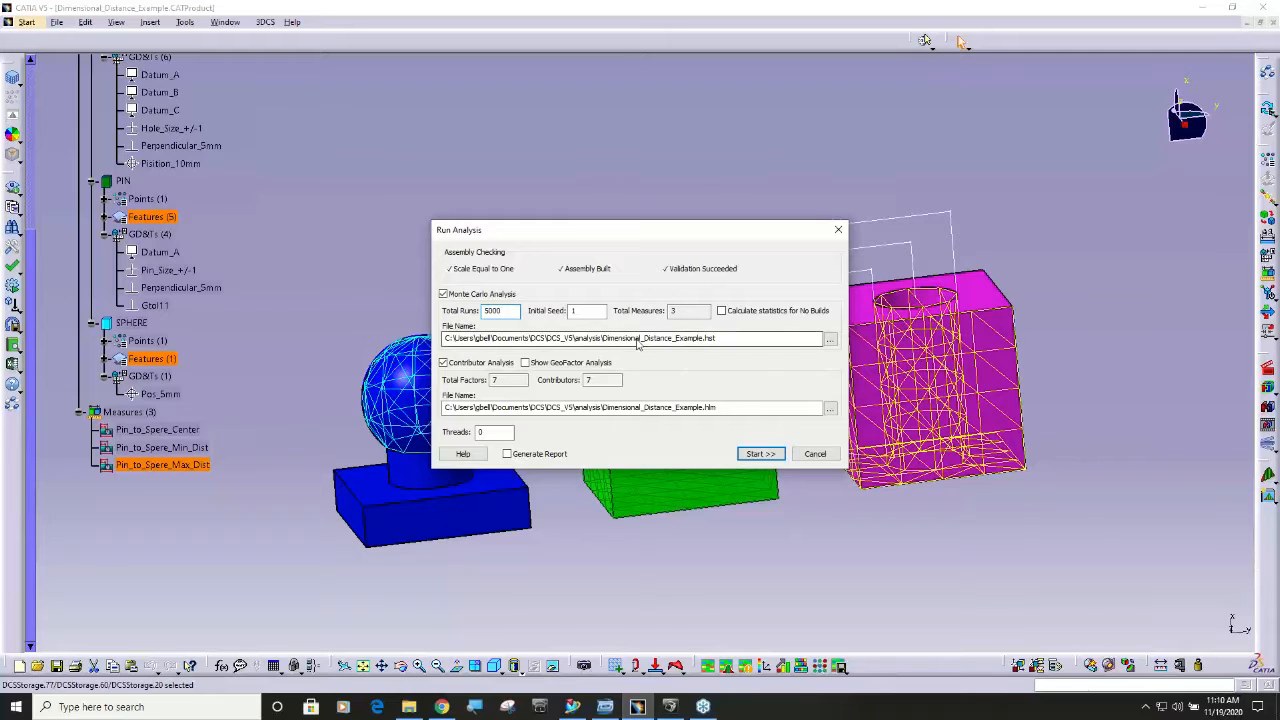
{"action": "left_click", "coordinate": [760, 453]}
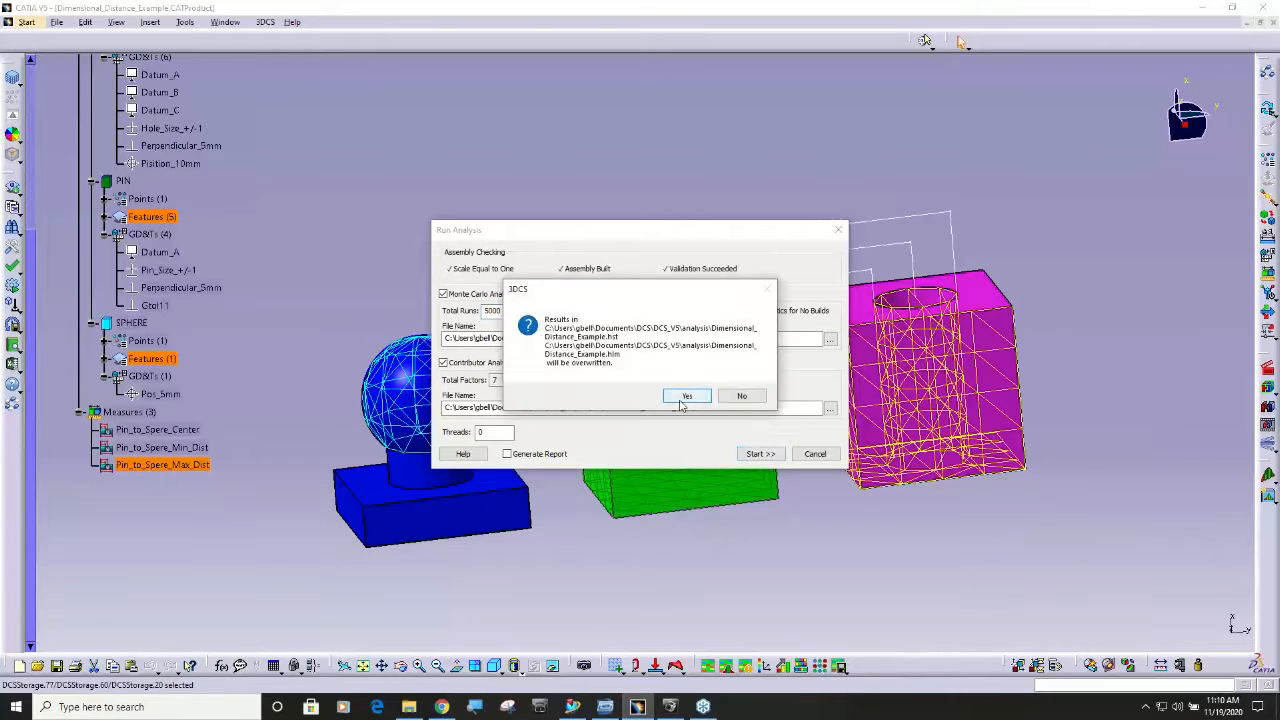
{"action": "left_click", "coordinate": [686, 398]}
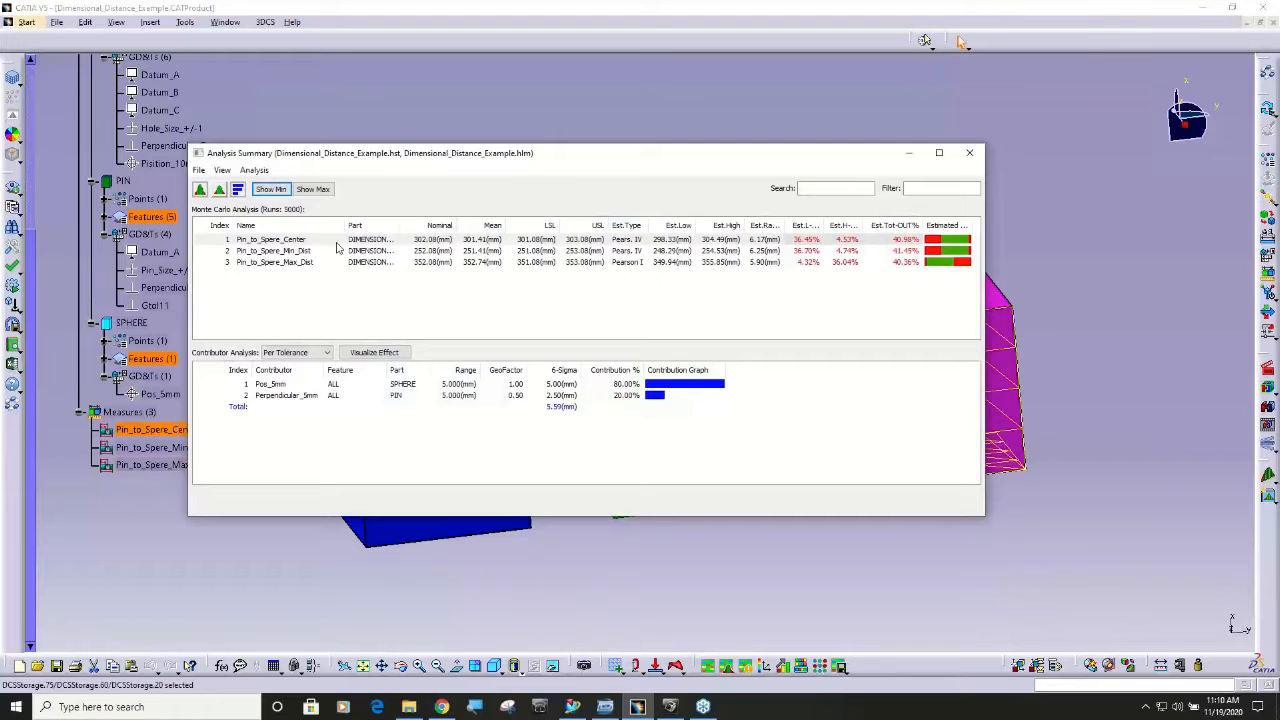
- Examine the Pin_to_Spere_Center statistics and contributors in the analysis summary alongside the sphere and pin in the model
{"action": "left_click_drag", "start_coordinate": [532, 172], "coordinate": [980, 155]}
{"action": "middle_click_drag", "start_coordinate": [495, 349], "coordinate": [417, 320], "text": "ctrl"}
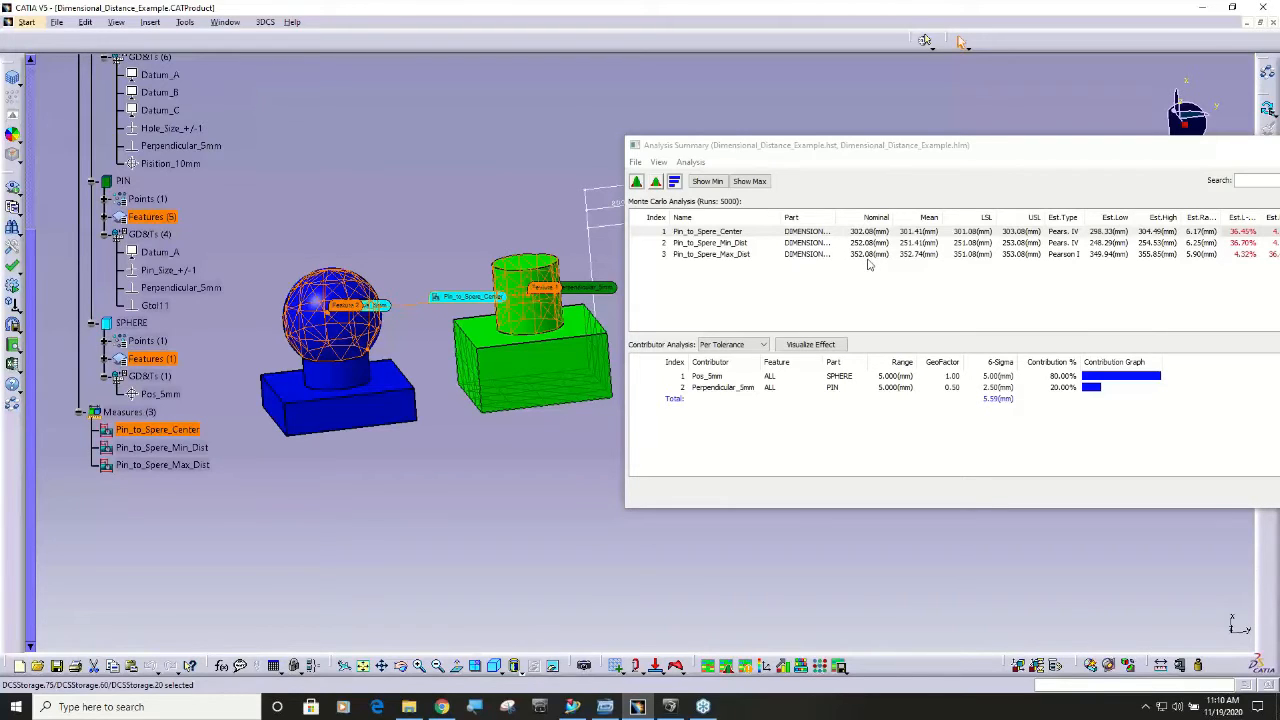
{"action": "left_click_drag", "start_coordinate": [818, 150], "coordinate": [593, 121]}
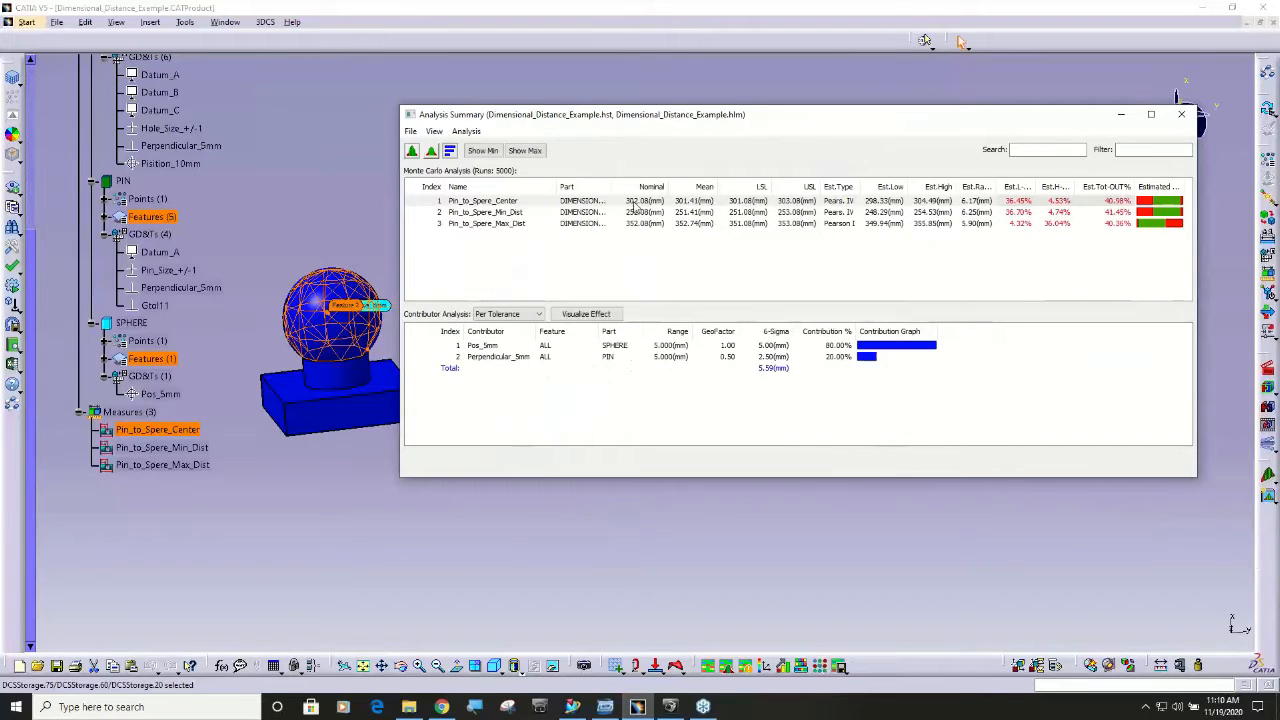
{"action": "left_click_drag", "start_coordinate": [631, 121], "coordinate": [748, 320]}
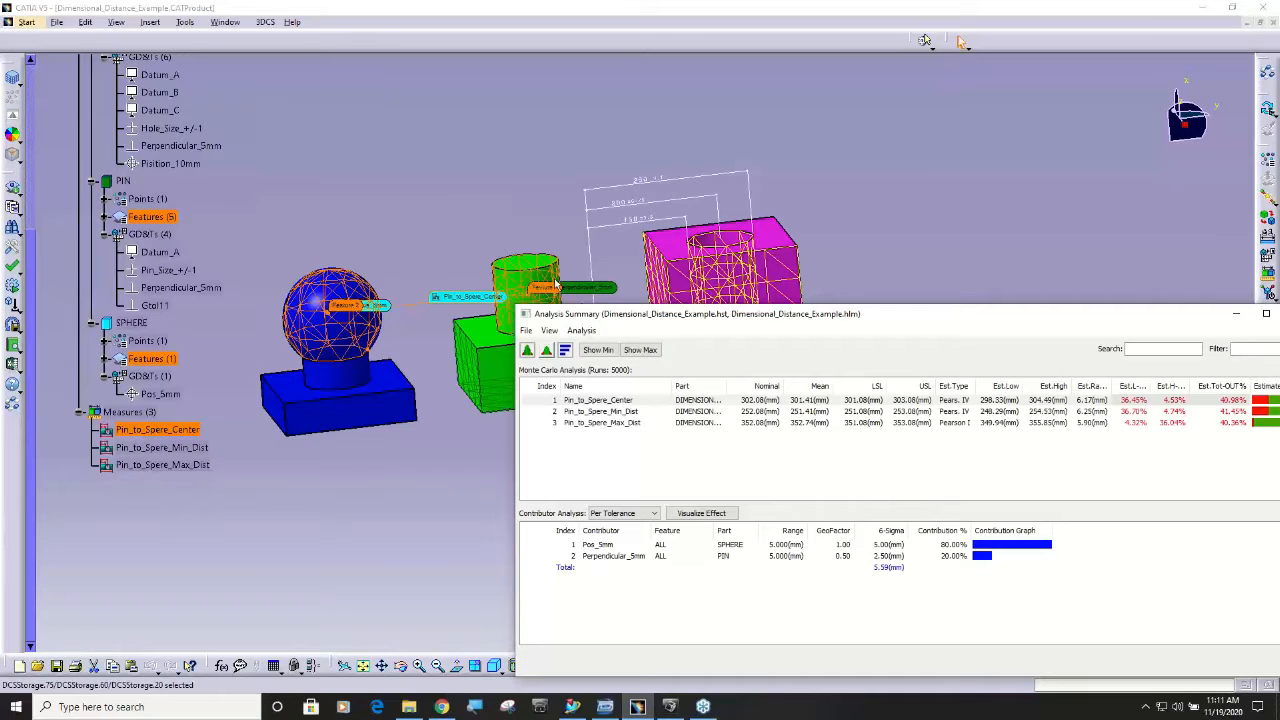
{"action": "left_click_drag", "start_coordinate": [755, 320], "coordinate": [598, 199]}
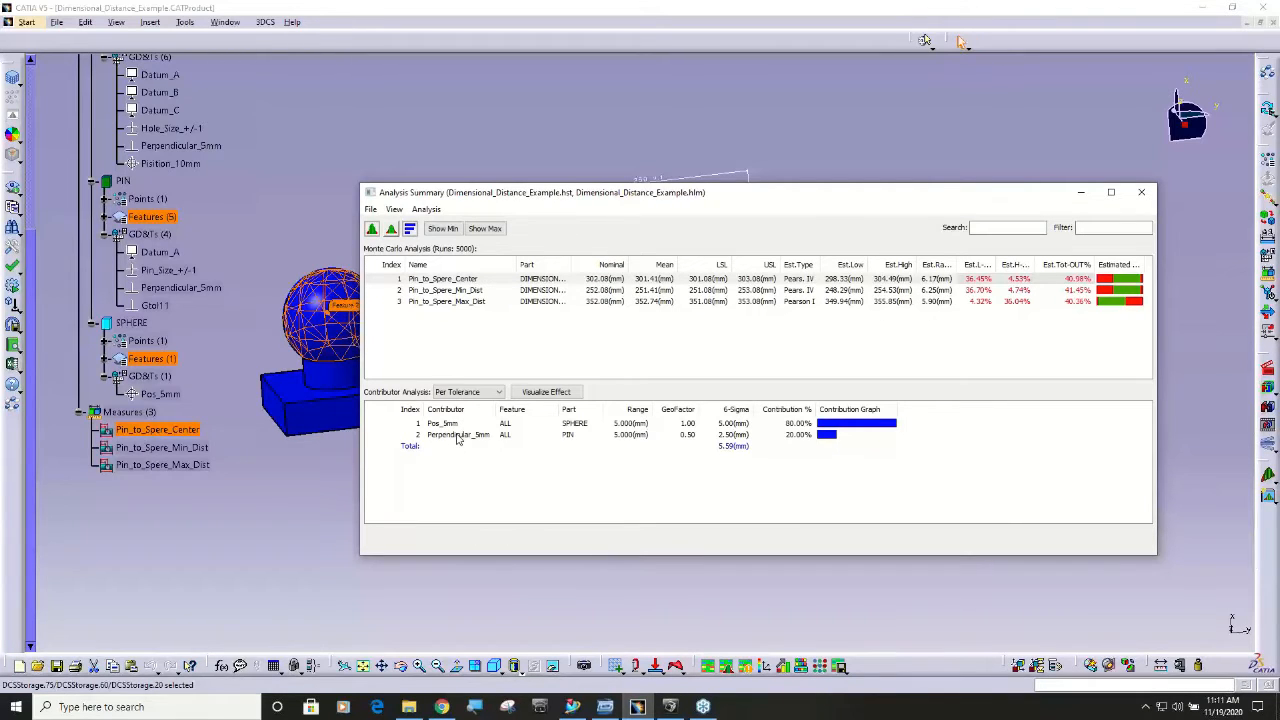
- Review the contributors of Pin_to_Spere_Min_Dist and Pin_to_Spere_Max_Dist, and close the analysis summary
{"action": "left_click", "coordinate": [470, 292]}
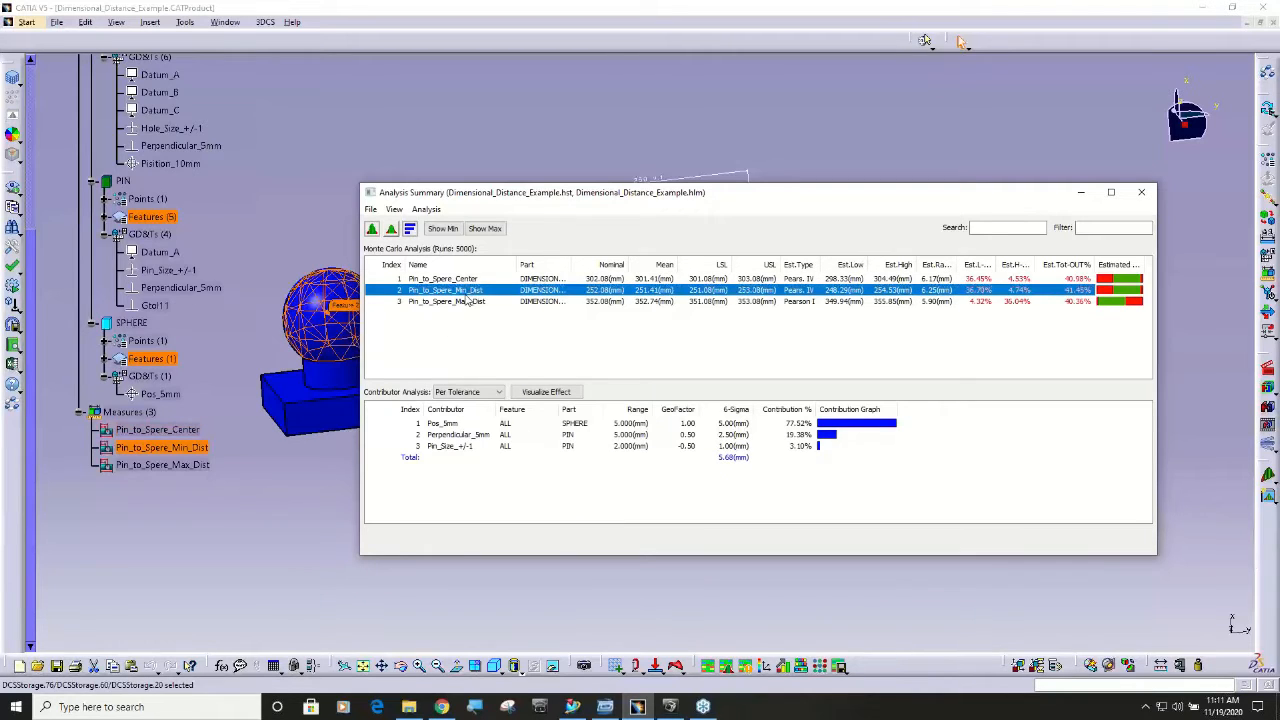
{"action": "left_click_drag", "start_coordinate": [588, 200], "coordinate": [848, 180]}
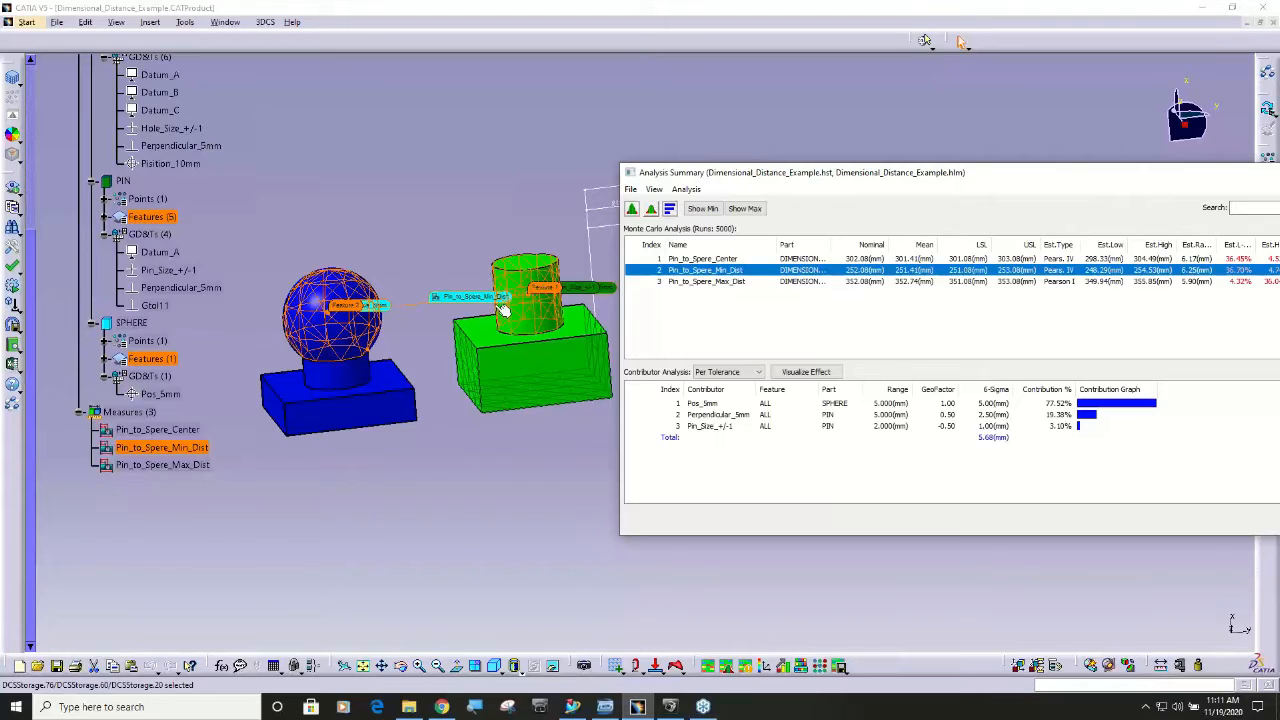
{"action": "left_click", "coordinate": [686, 283]}
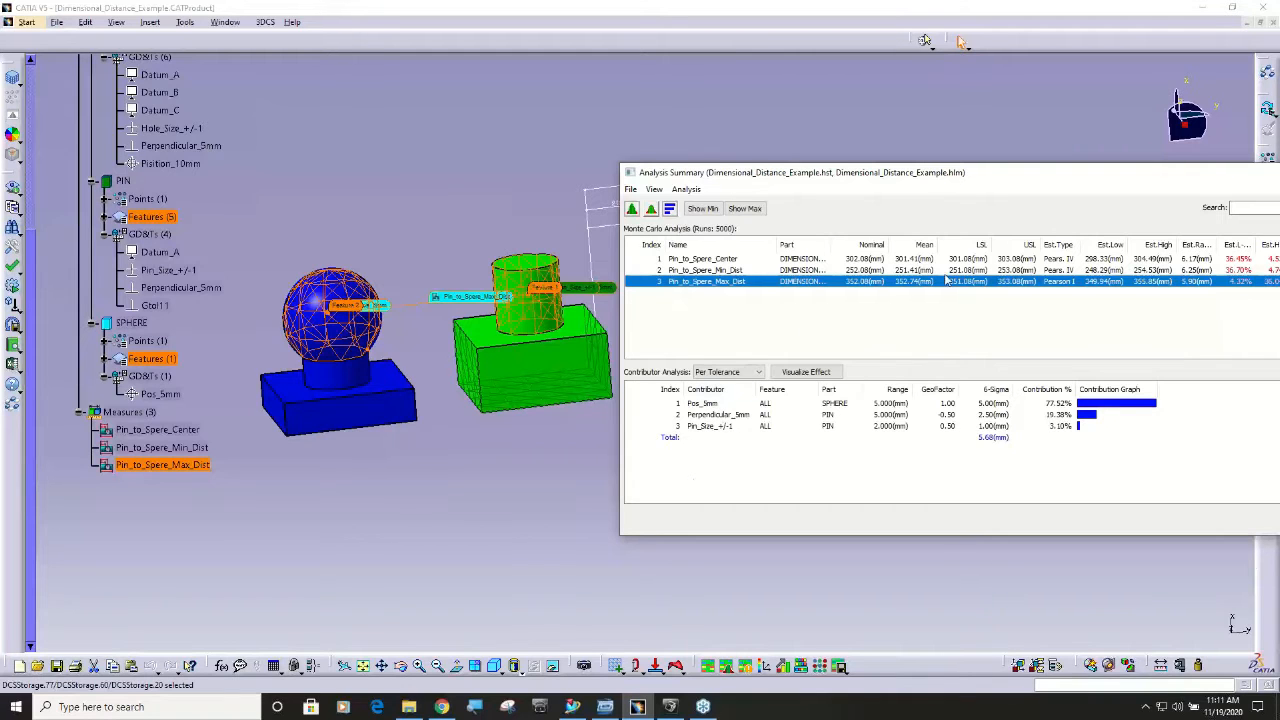
{"action": "left_click_drag", "start_coordinate": [1031, 187], "coordinate": [864, 207]}
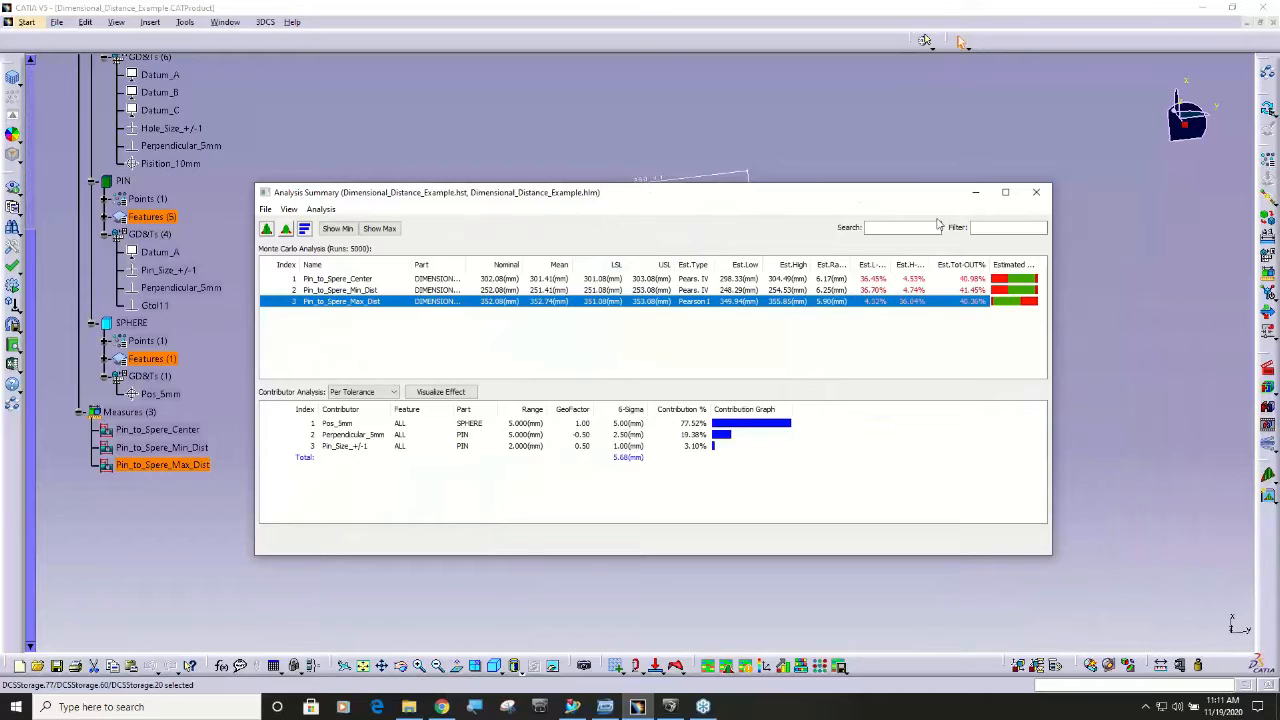
{"action": "left_click", "coordinate": [1036, 193]}
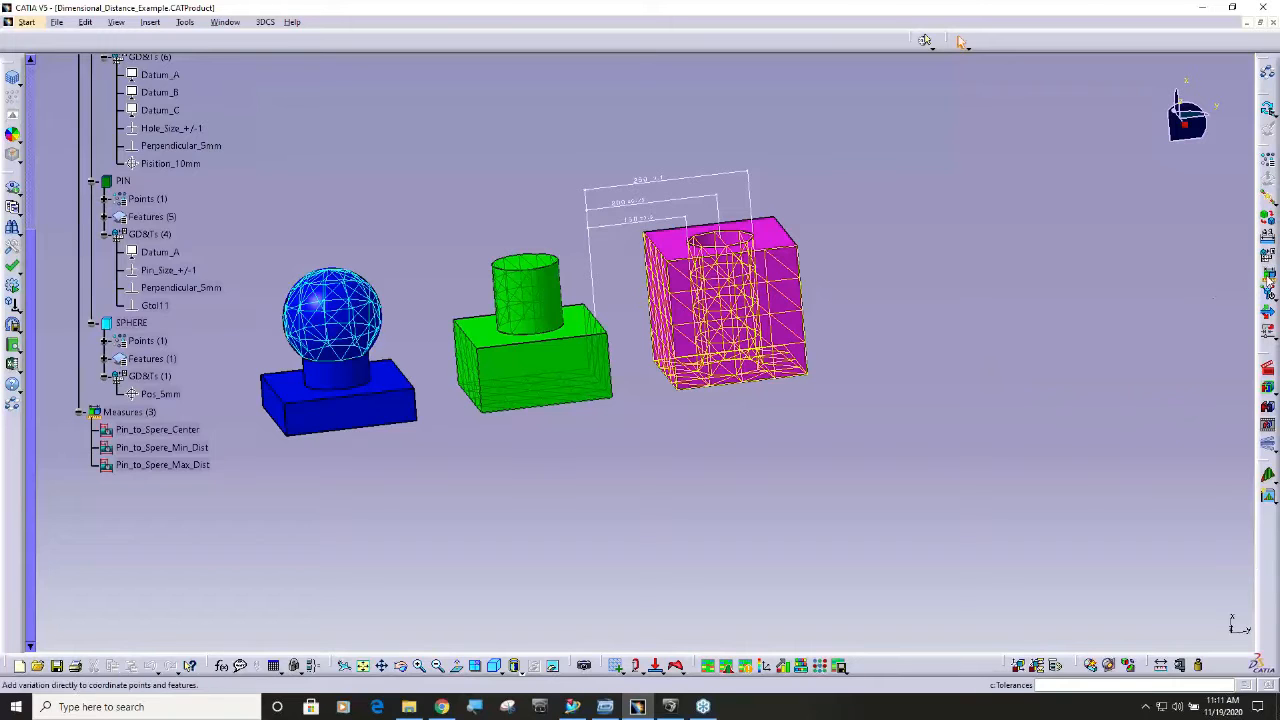
- Start a new Dimensional Distance measure in the DIMENSIONAL_DISTANCE_EXAMPLE_ASM assembly
{"action": "left_click", "coordinate": [1270, 277]}
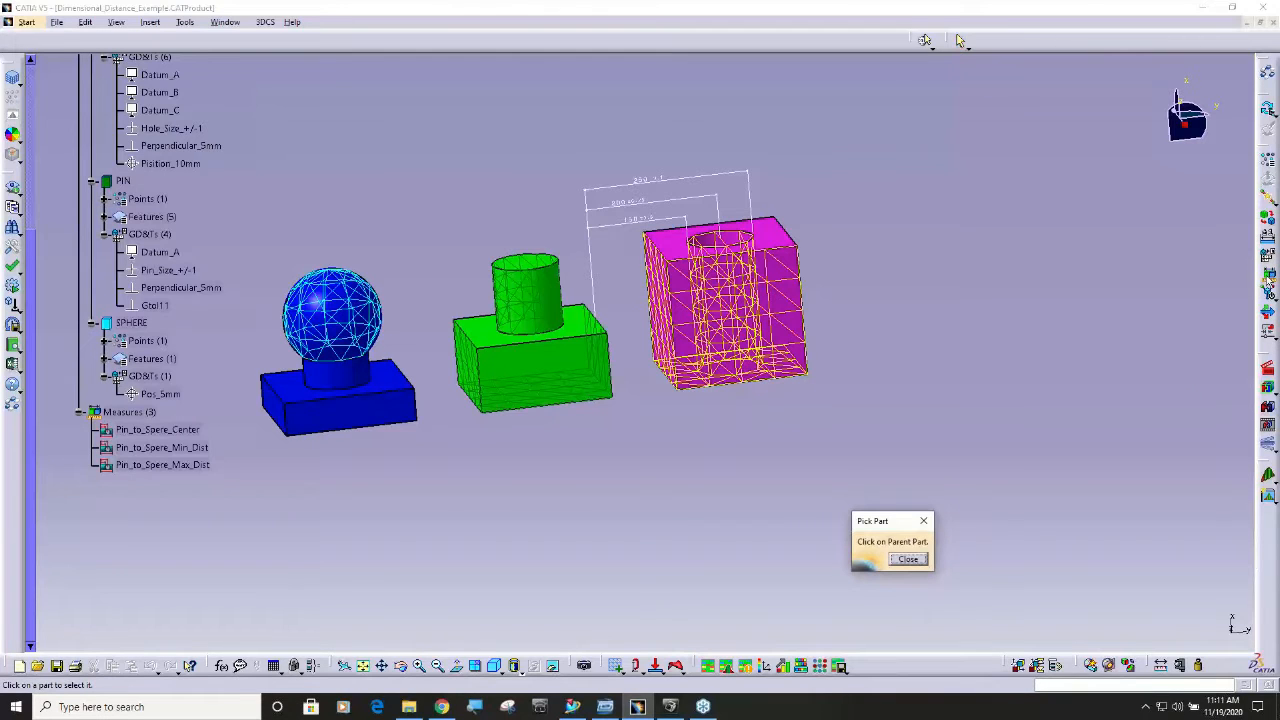
{"action": "scroll", "coordinate": [180, 345], "scroll_direction": "up", "scroll_amount": 5}
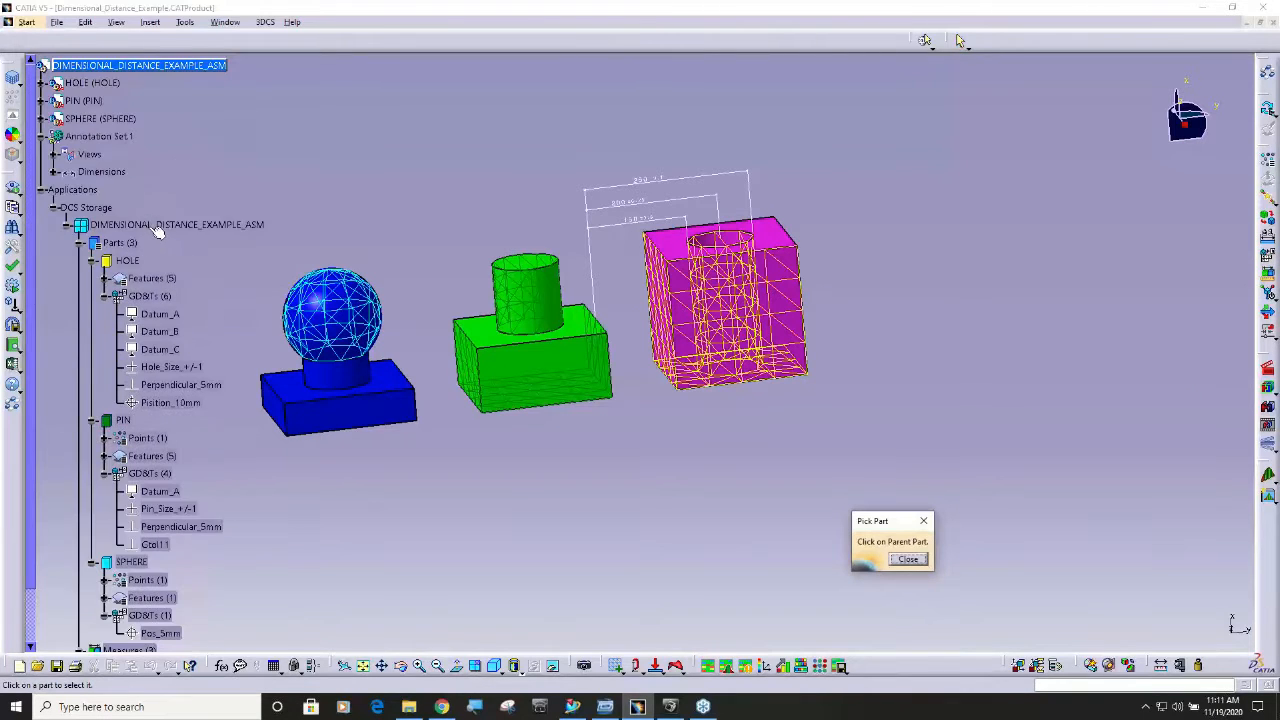
{"action": "left_click", "coordinate": [157, 228]}
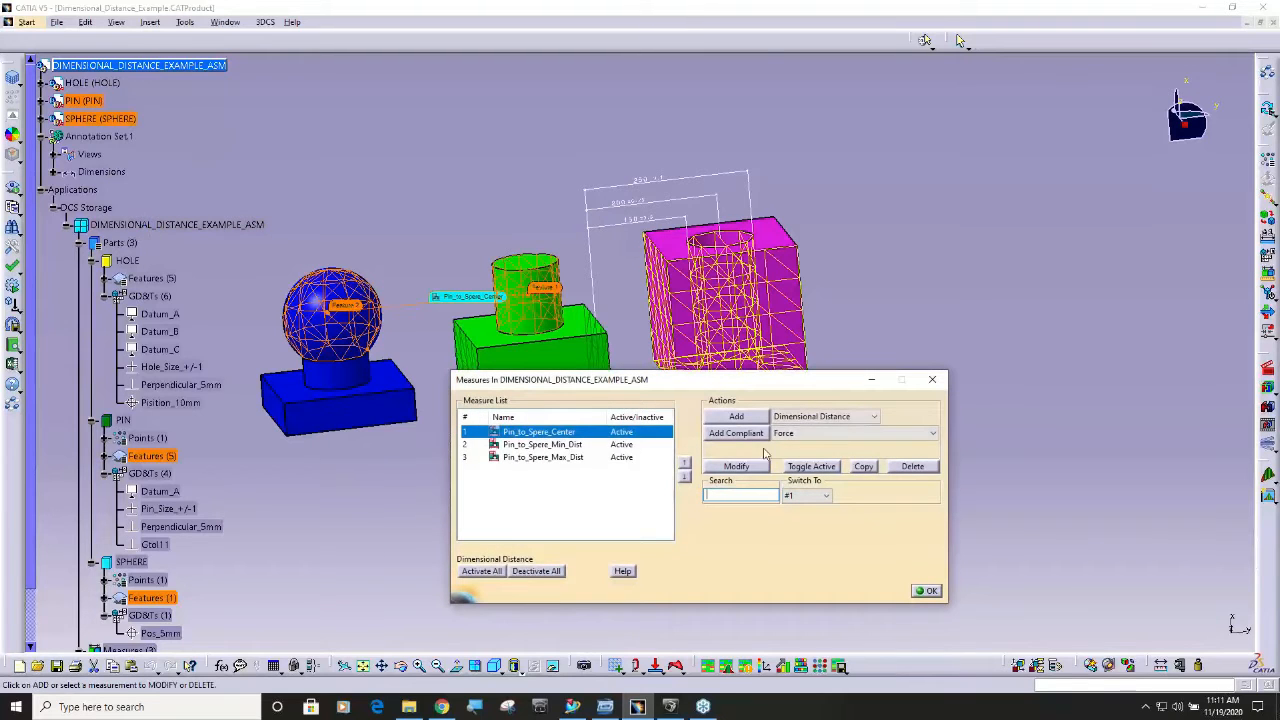
{"action": "left_click", "coordinate": [825, 416]}
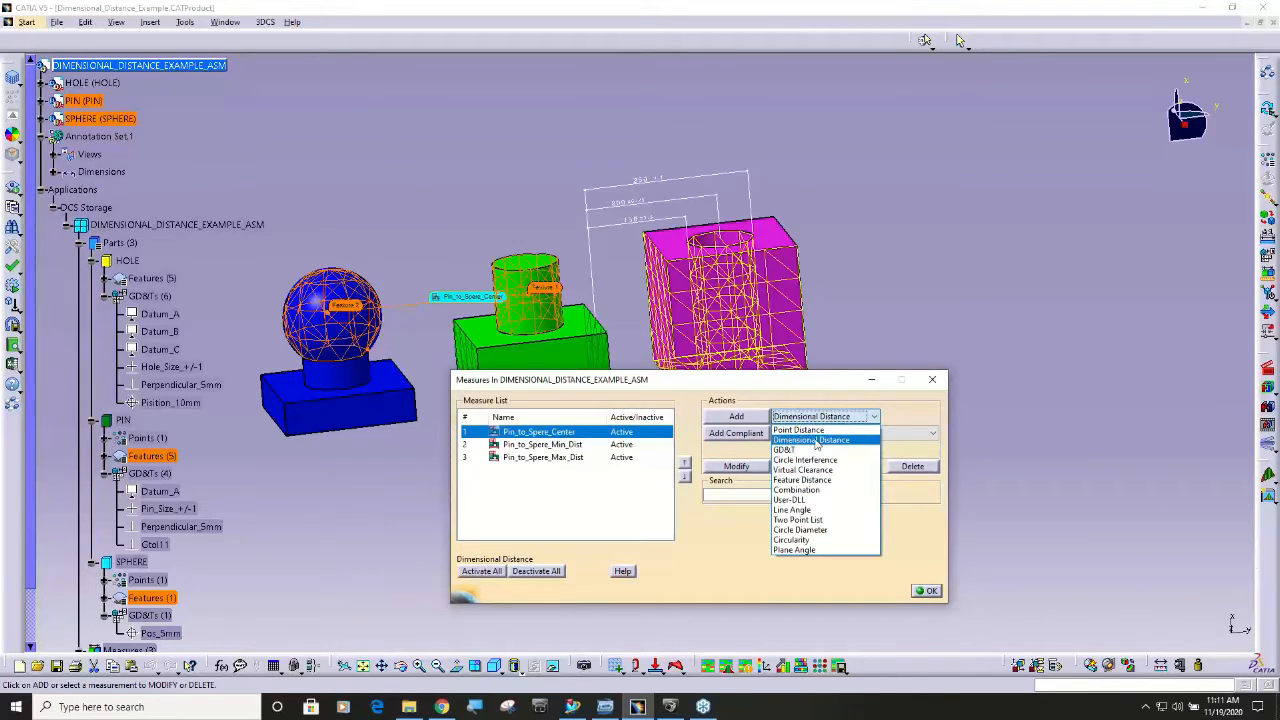
{"action": "left_click", "coordinate": [816, 441]}
{"action": "left_click", "coordinate": [736, 416]}
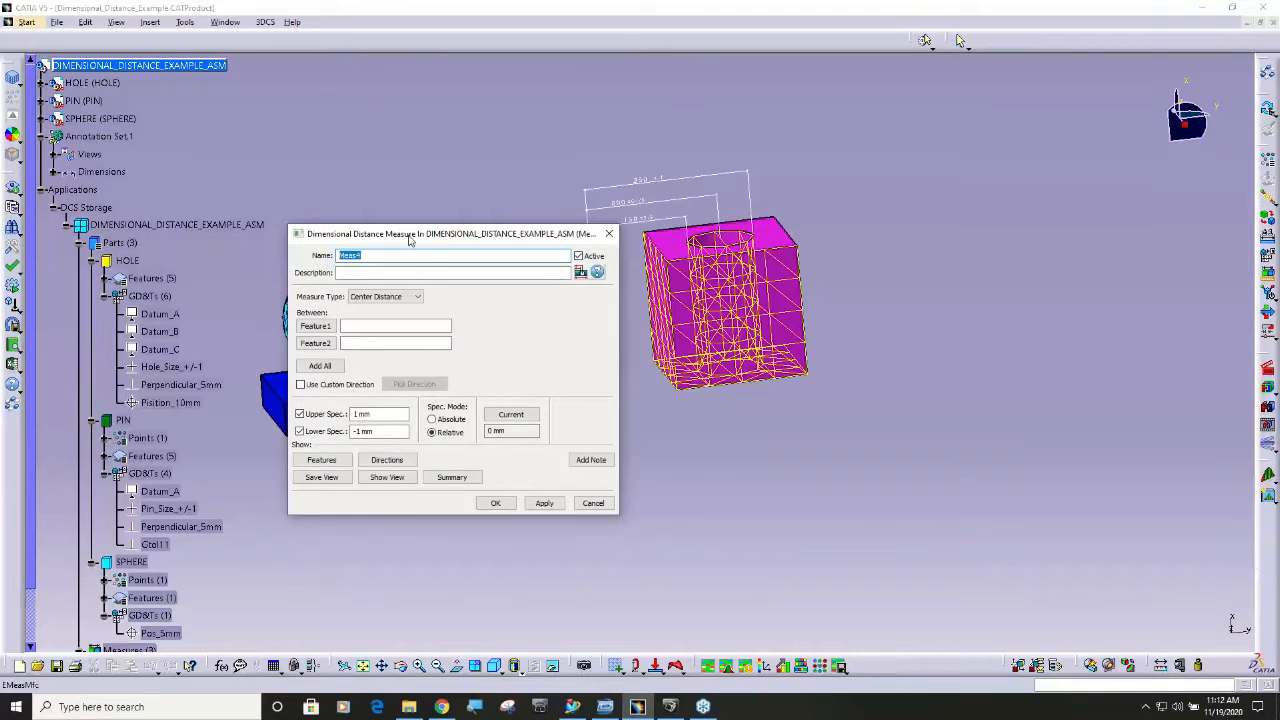
- Assign the magenta block's hole surface as the first feature and the green pin's cylindrical surface as the second
{"action": "left_click_drag", "start_coordinate": [414, 236], "coordinate": [206, 93]}
{"action": "left_click", "coordinate": [209, 155]}
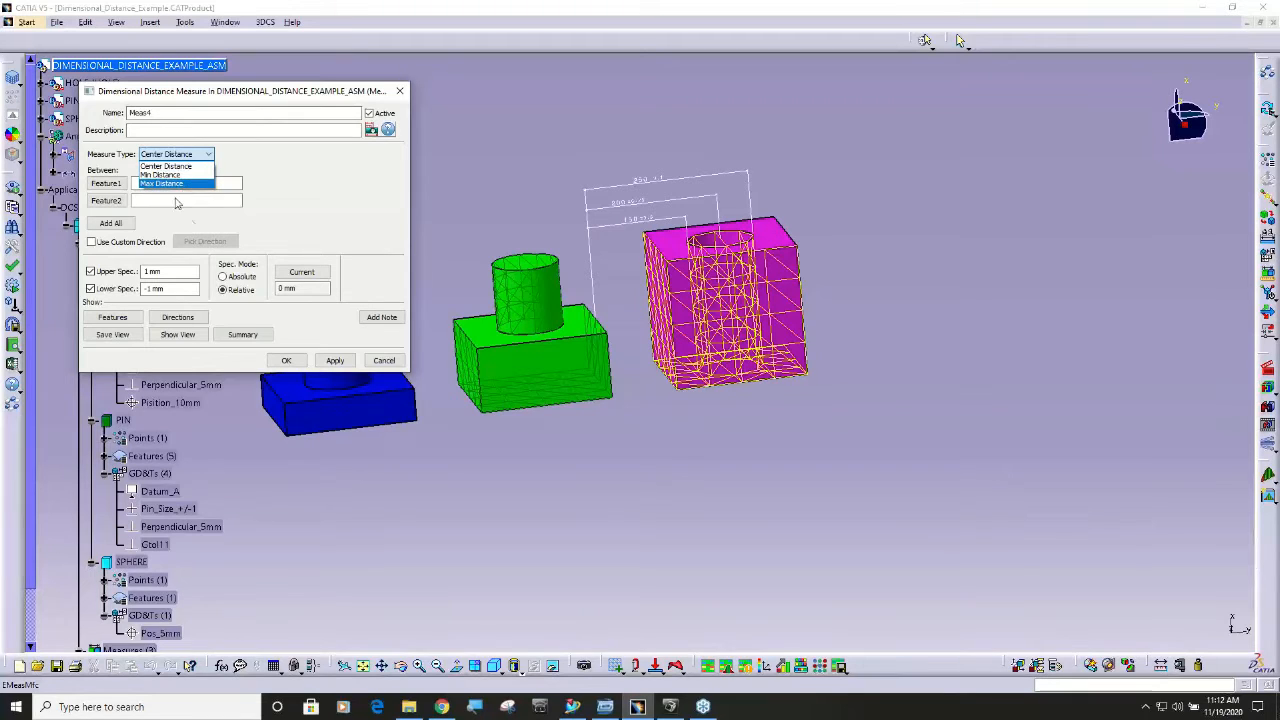
{"action": "left_click", "coordinate": [110, 225]}
{"action": "left_click", "coordinate": [110, 223]}
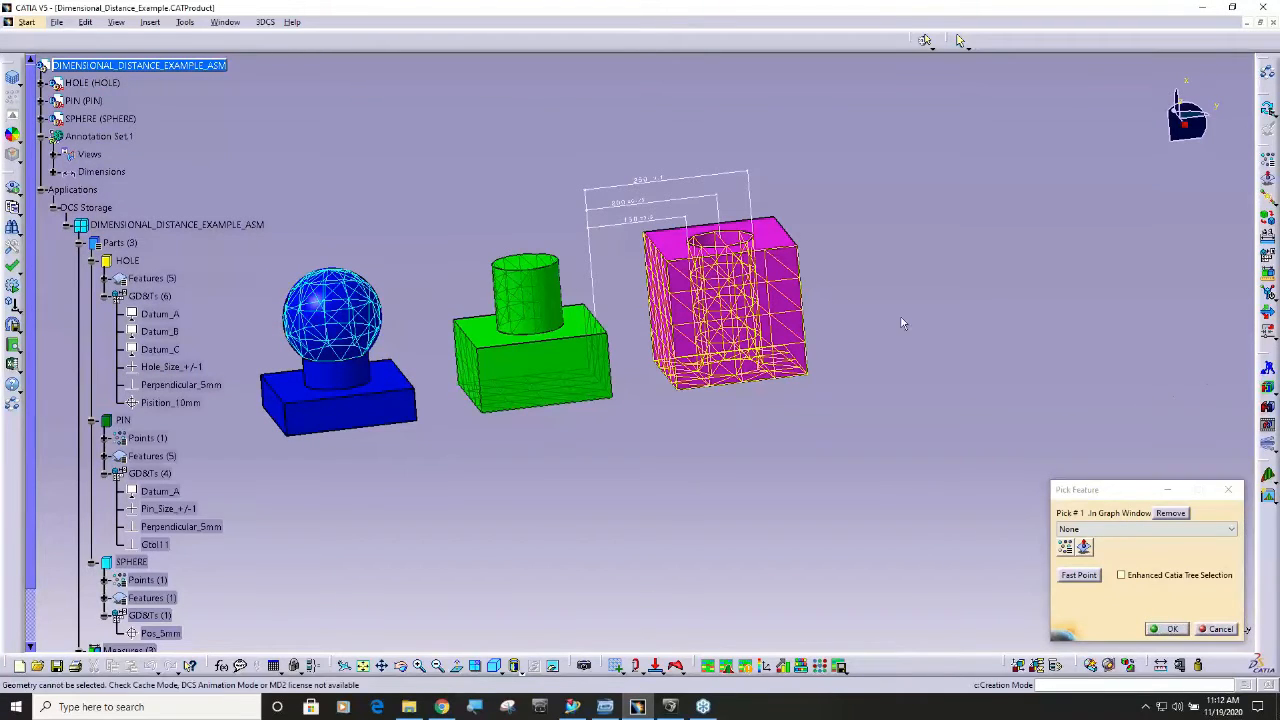
{"action": "left_click", "coordinate": [740, 242]}
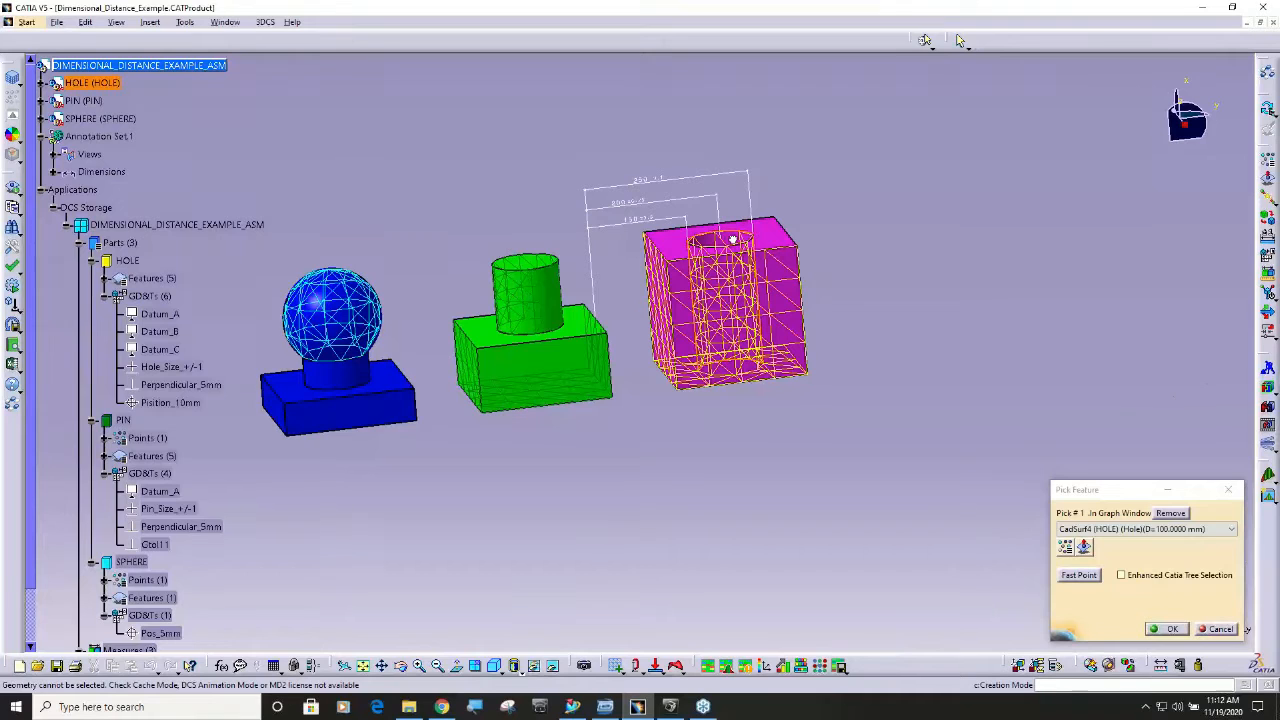
{"action": "left_click", "coordinate": [540, 293]}
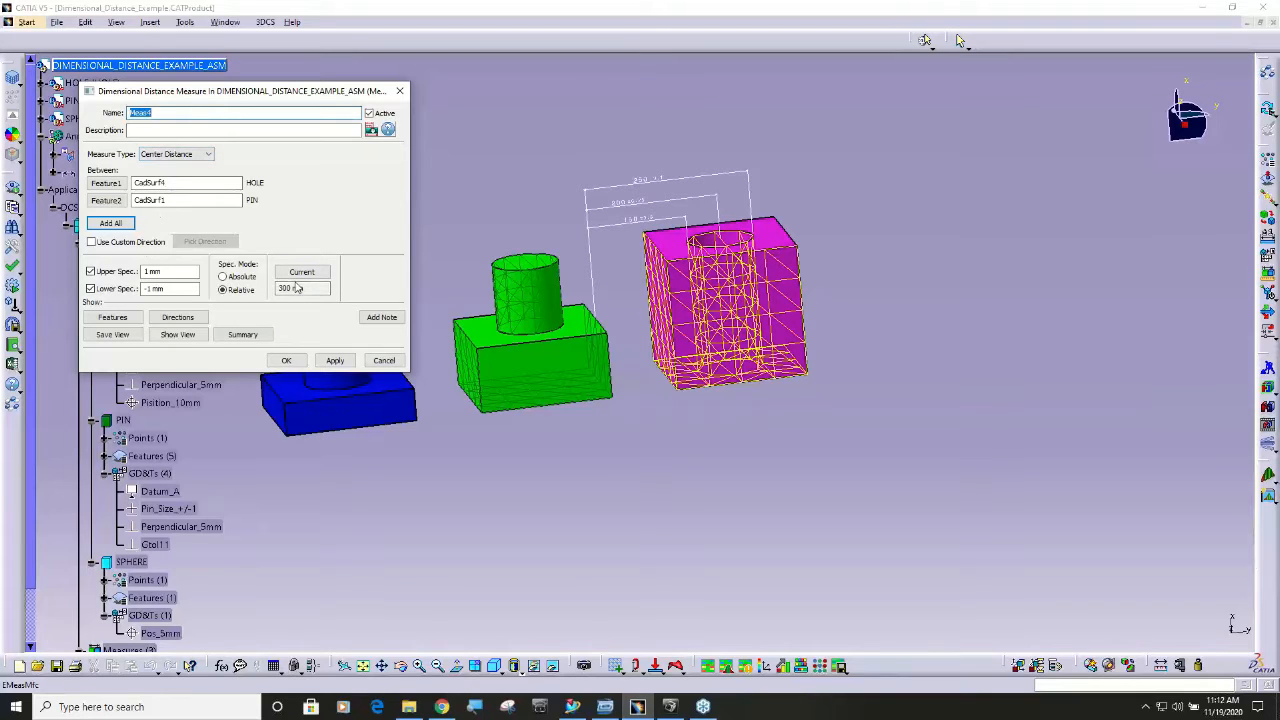
- Check the current hole-to-pin distance with the measure type set to Min Distance and with Max Distance
{"action": "left_click", "coordinate": [208, 154]}
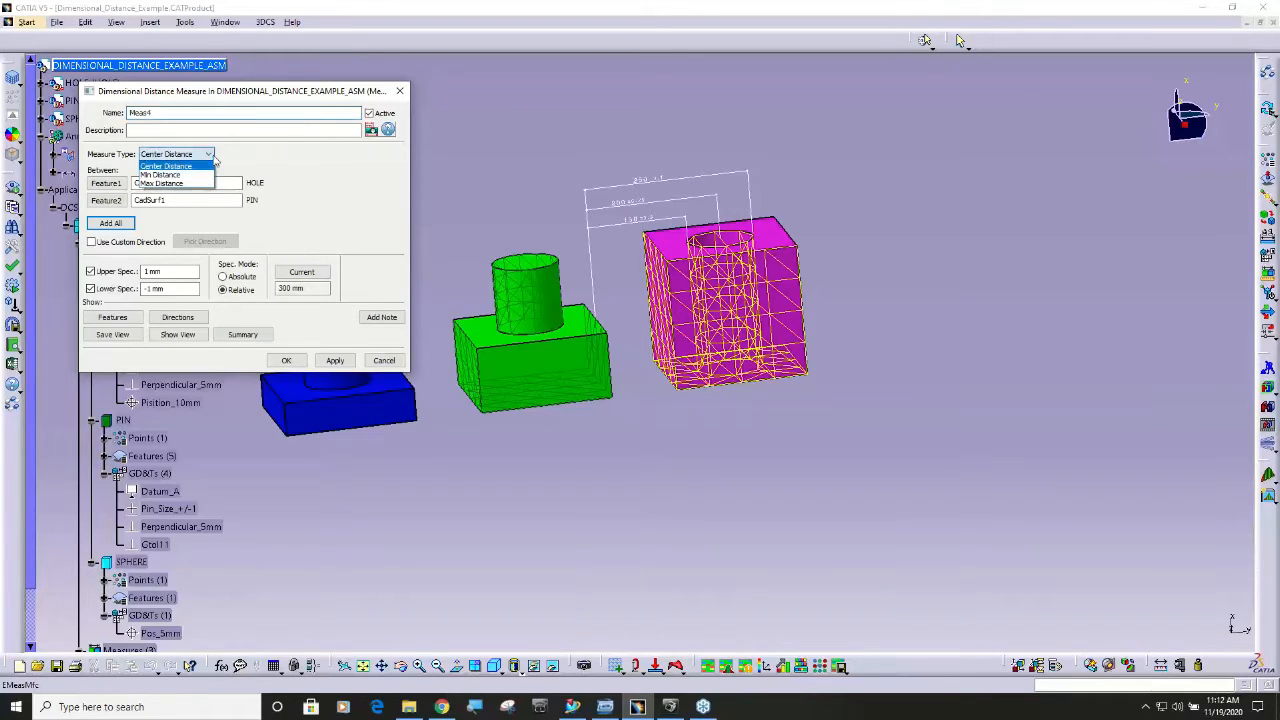
{"action": "left_click", "coordinate": [162, 174]}
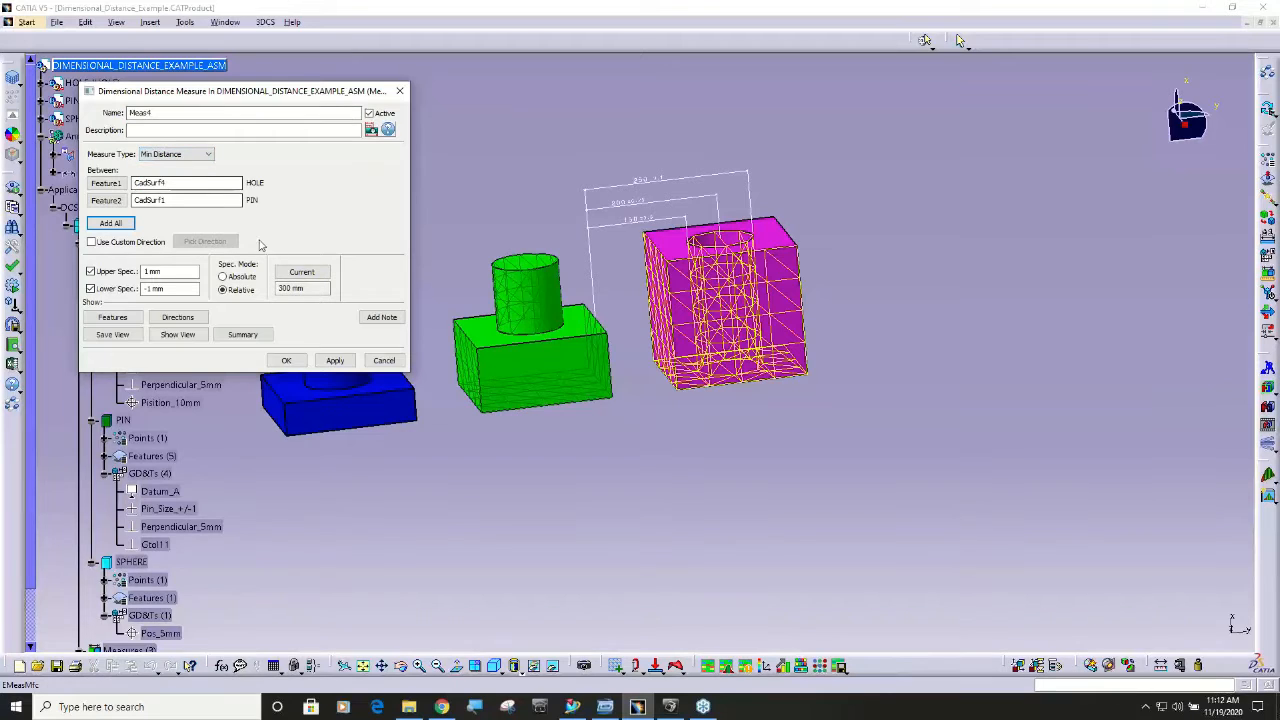
{"action": "left_click", "coordinate": [310, 276]}
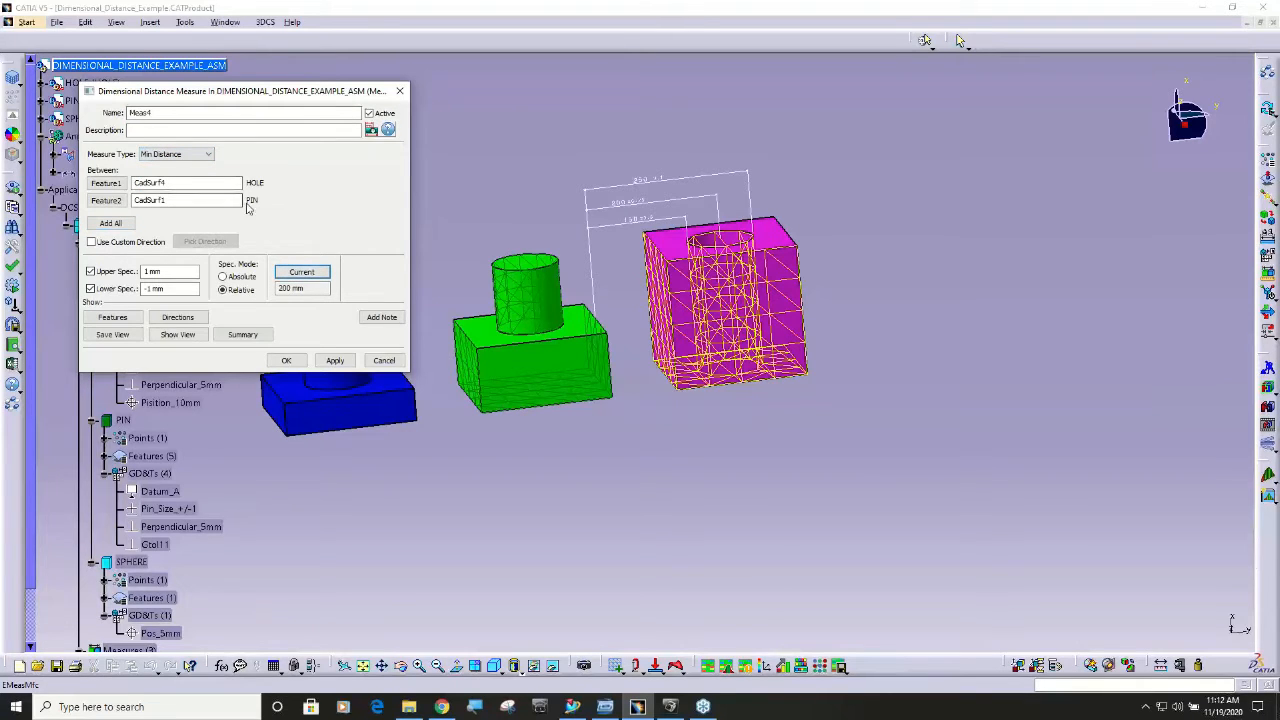
{"action": "left_click", "coordinate": [208, 154]}
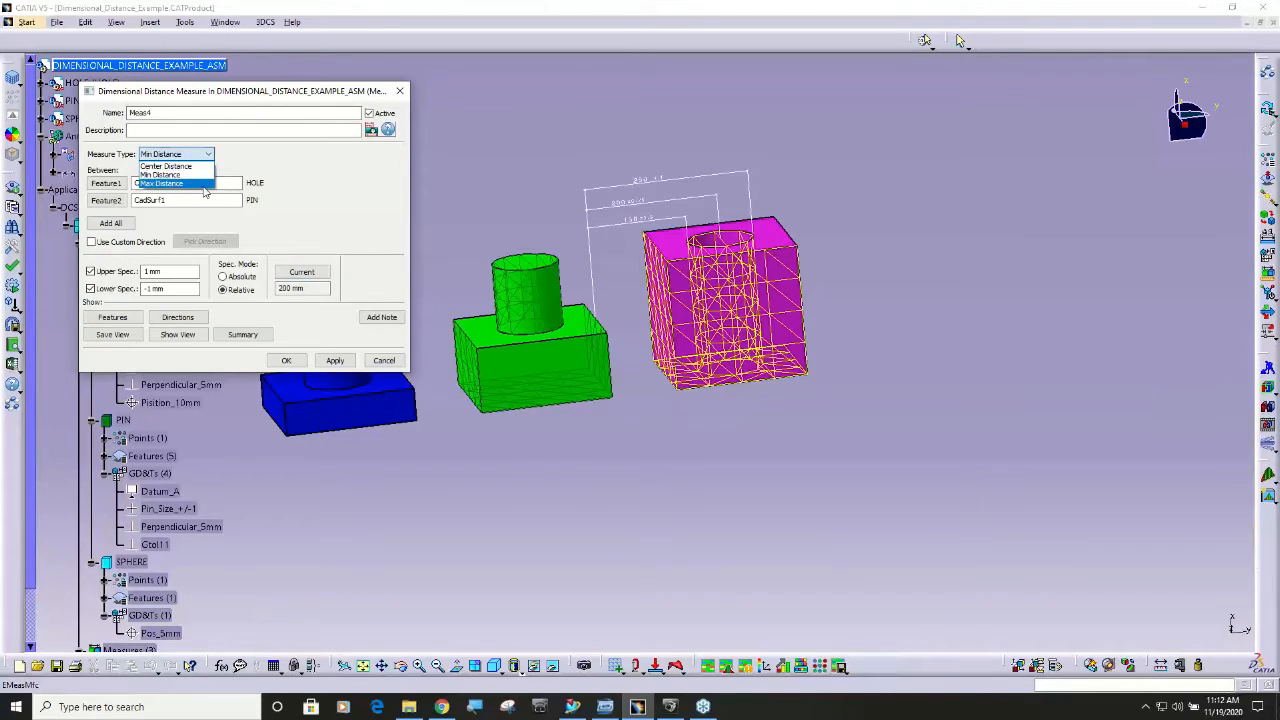
{"action": "left_click", "coordinate": [200, 184]}
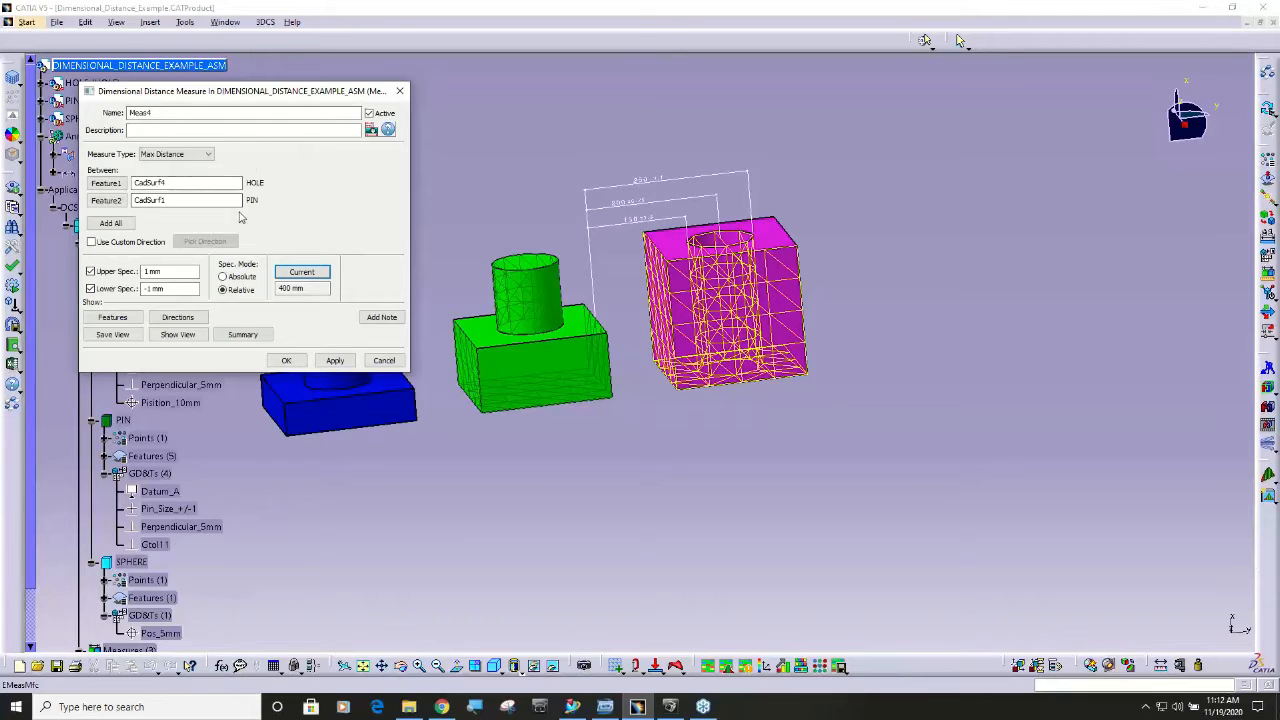
- Set the hole-to-pin measure type to Min Distance and accept the new measure
{"action": "left_click", "coordinate": [209, 155]}
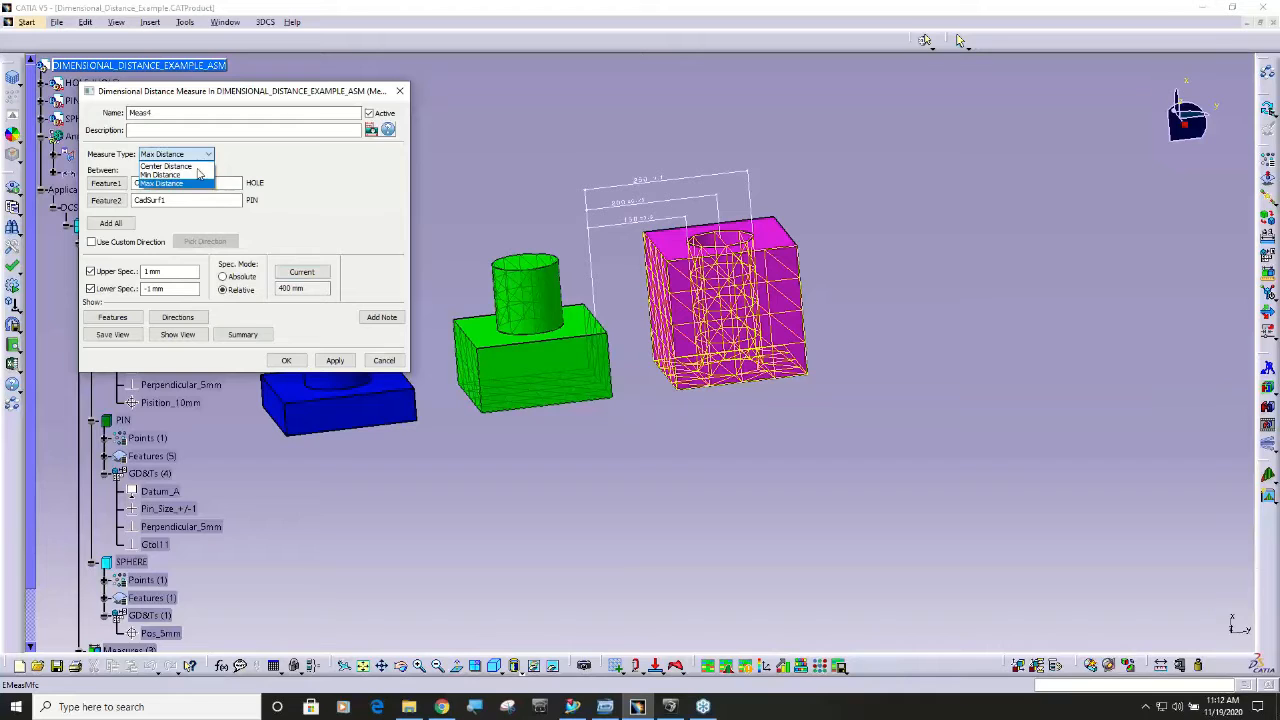
{"action": "left_click", "coordinate": [175, 175]}
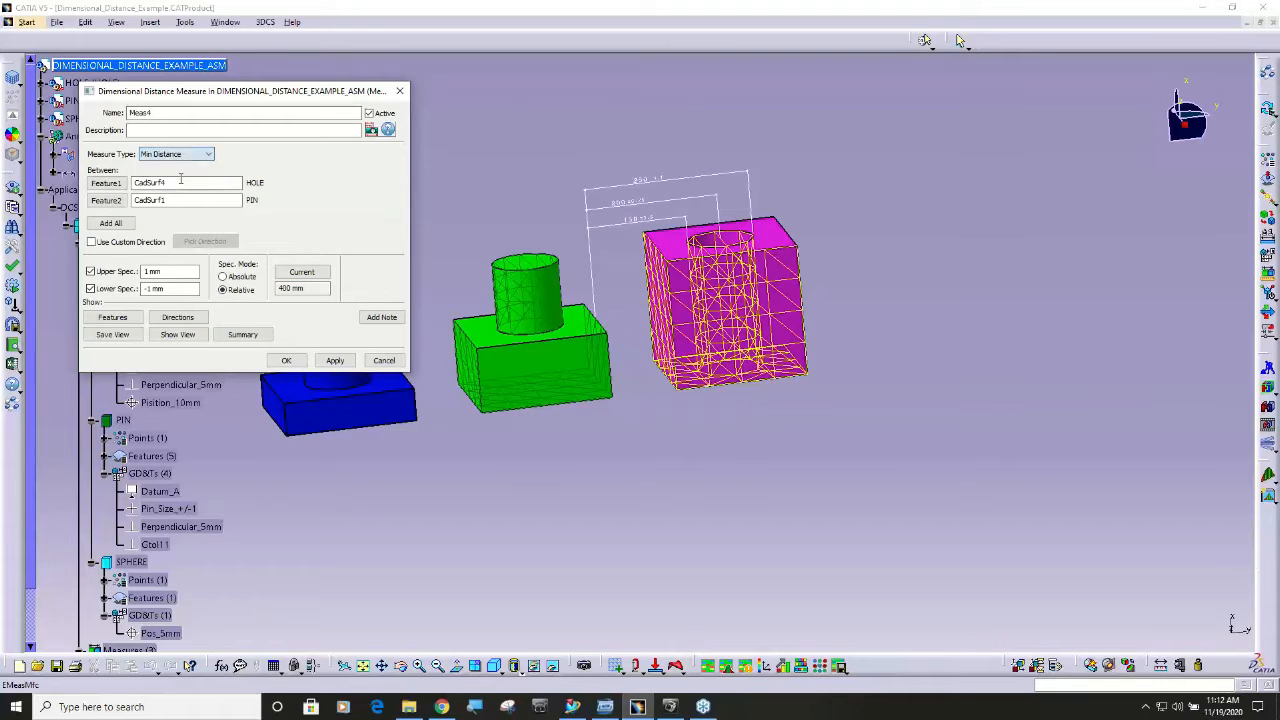
{"action": "left_click", "coordinate": [287, 361]}
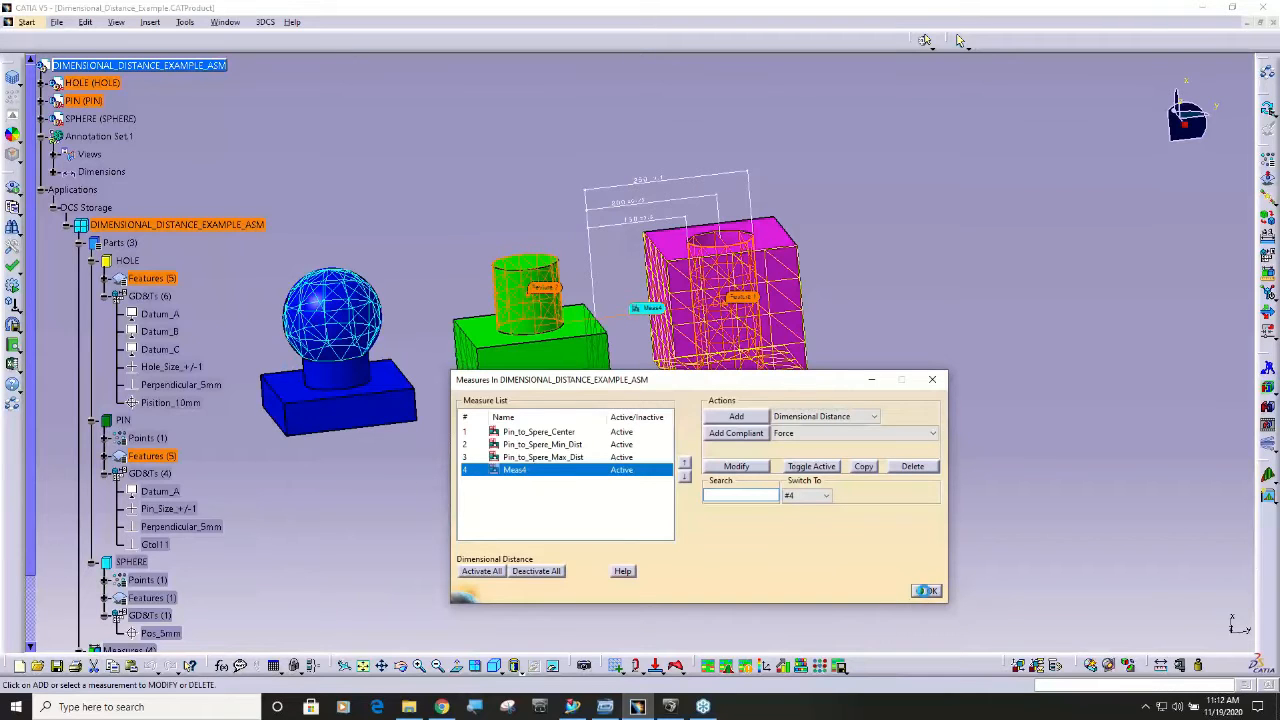
- Close the measure list, highlight Meas4 on the model, and run the Monte Carlo and contributor analyses with 5000 runs
{"action": "left_click", "coordinate": [926, 590]}
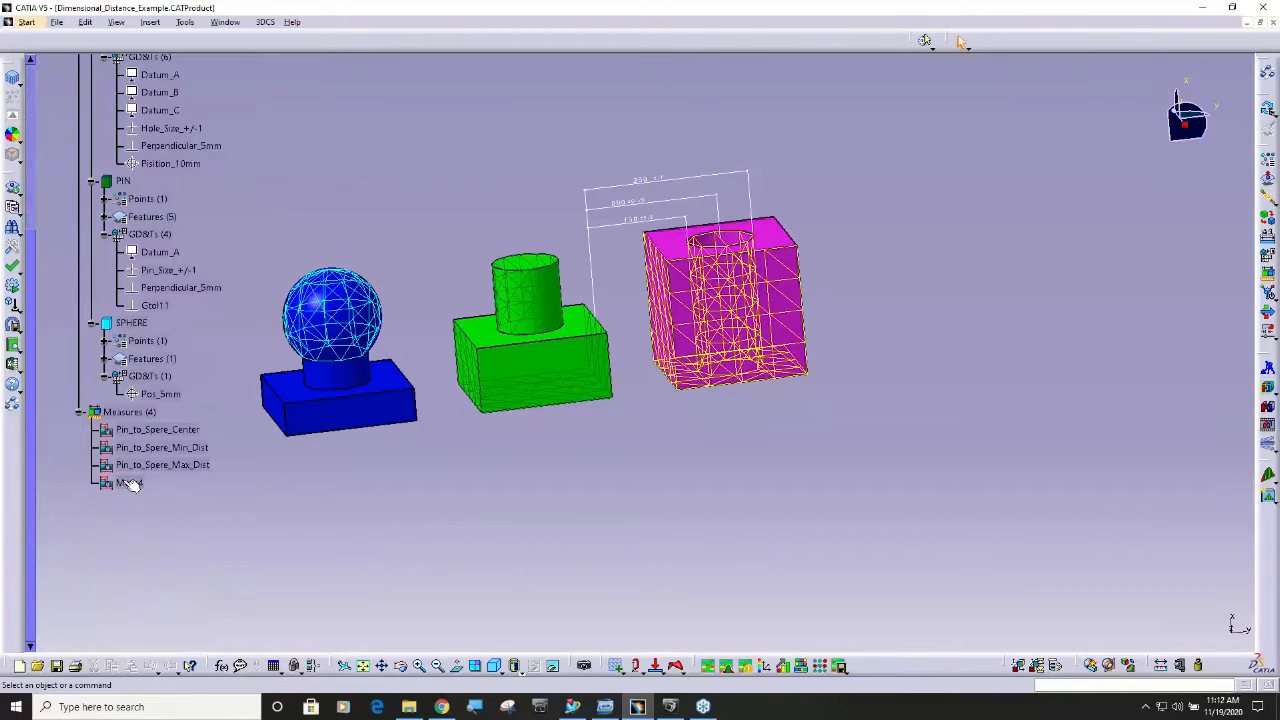
{"action": "left_click", "coordinate": [134, 485]}
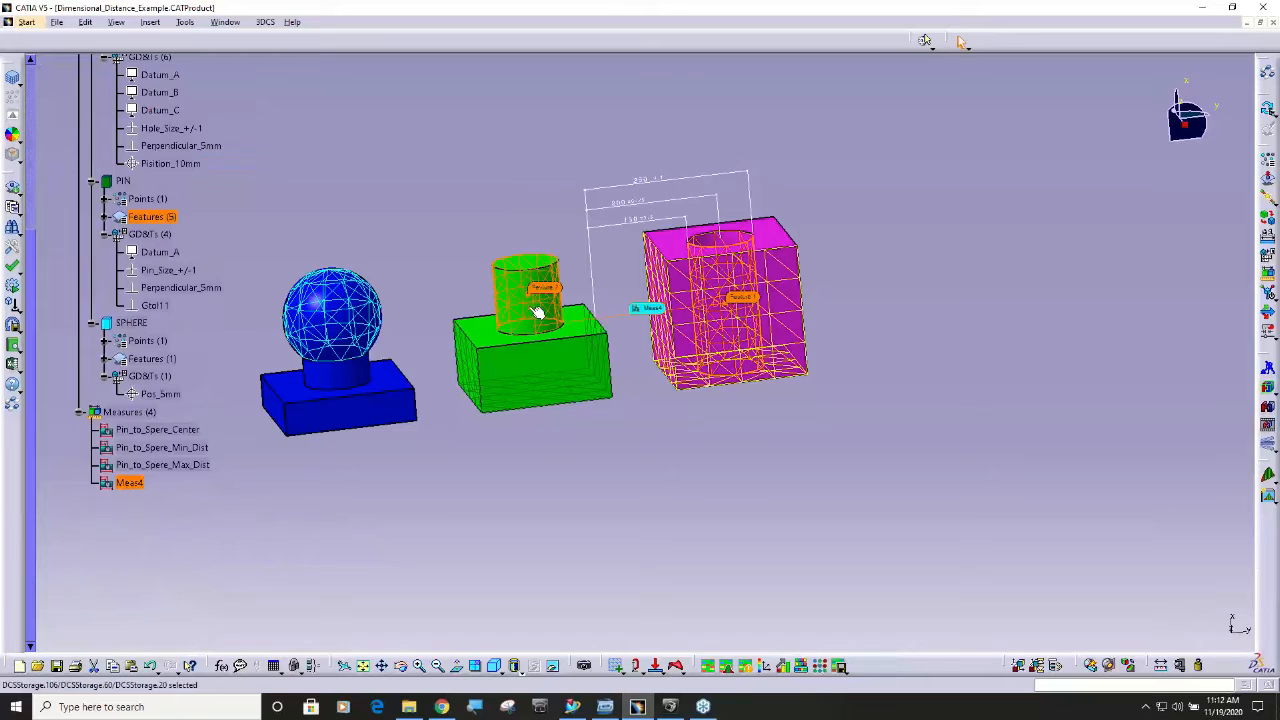
{"action": "left_click", "coordinate": [1268, 476]}
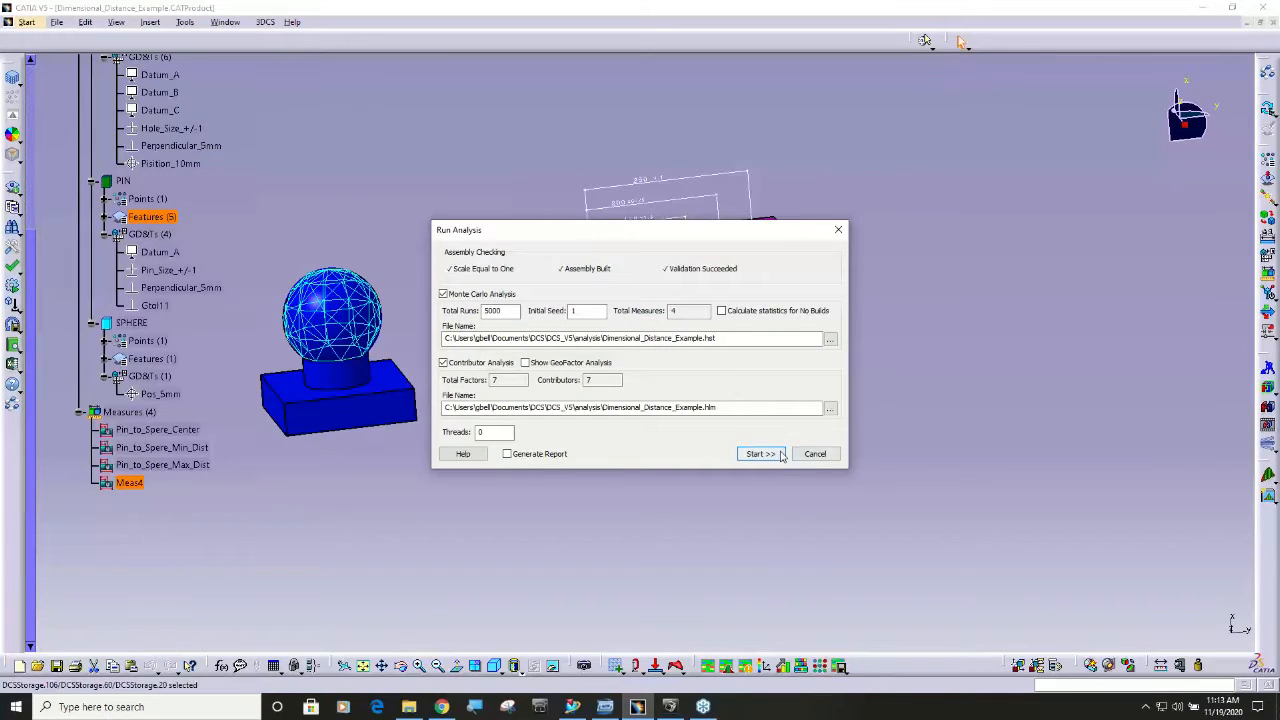
{"action": "left_click", "coordinate": [779, 455]}
{"action": "left_click", "coordinate": [688, 397]}
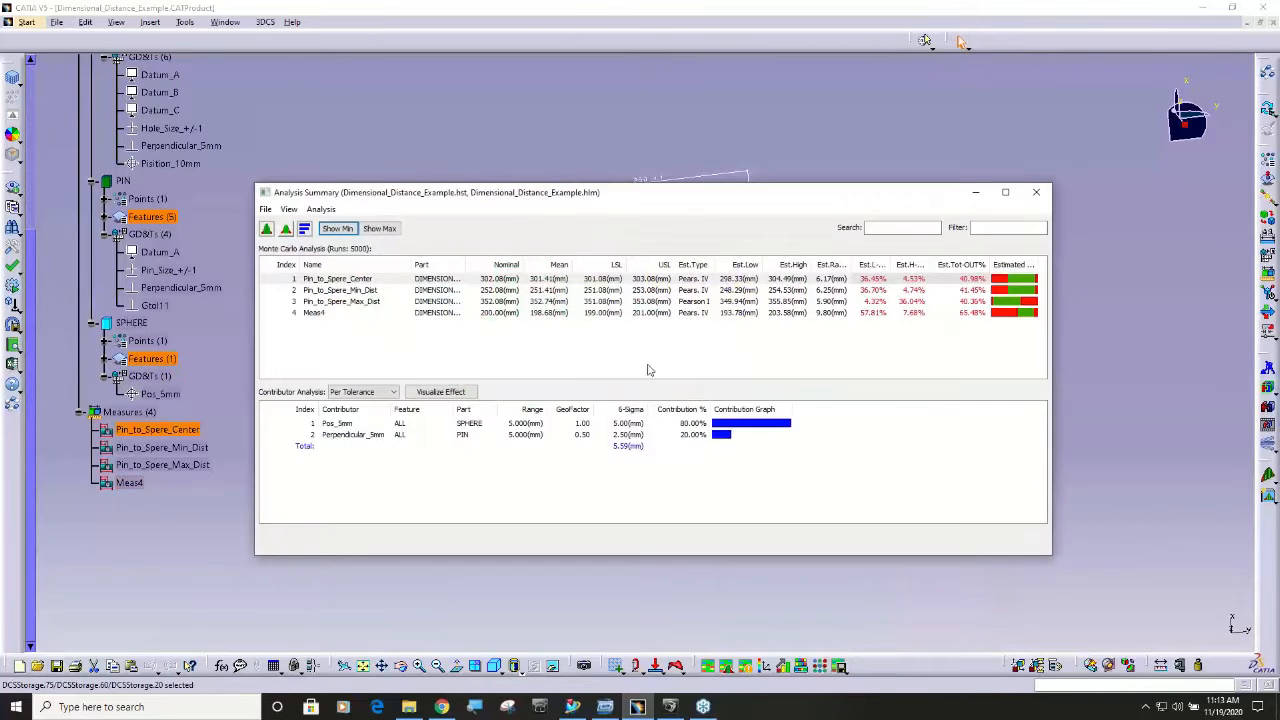
- Open the Monte Carlo results for Meas4 and examine its histogram and contributors beside the model
{"action": "double_click", "coordinate": [313, 313]}
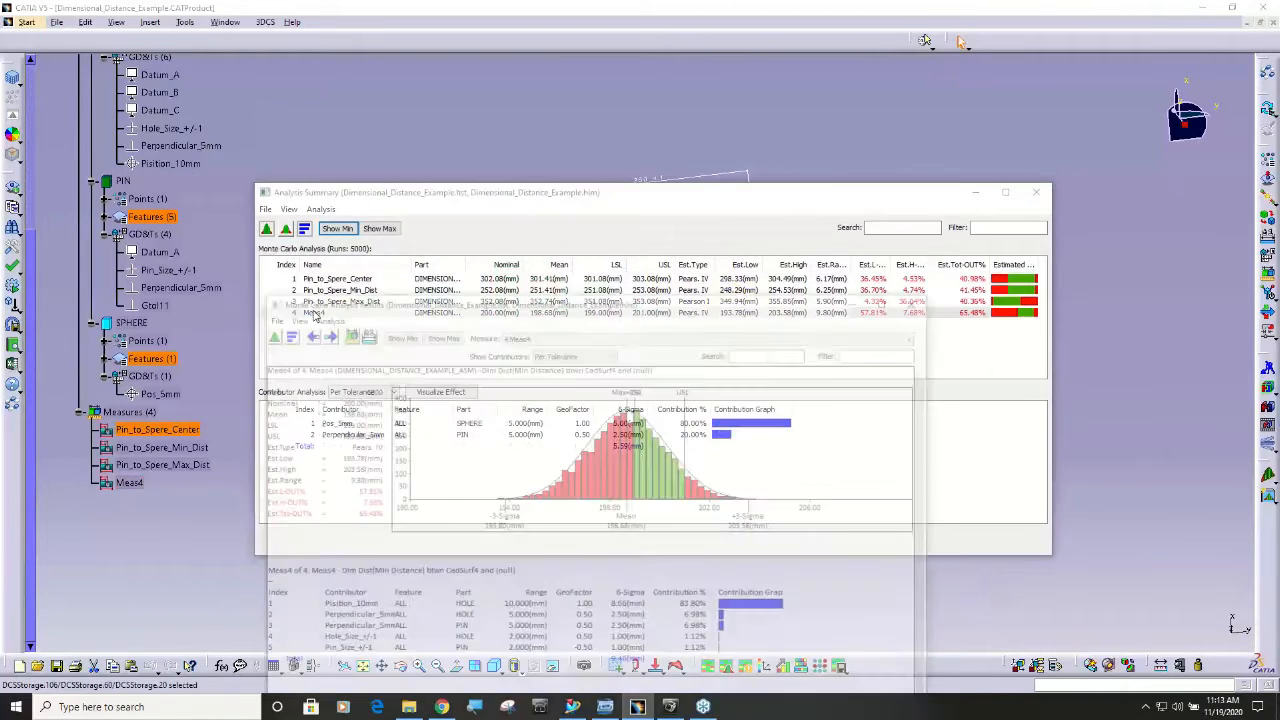
{"action": "left_click_drag", "start_coordinate": [949, 196], "coordinate": [262, 175]}
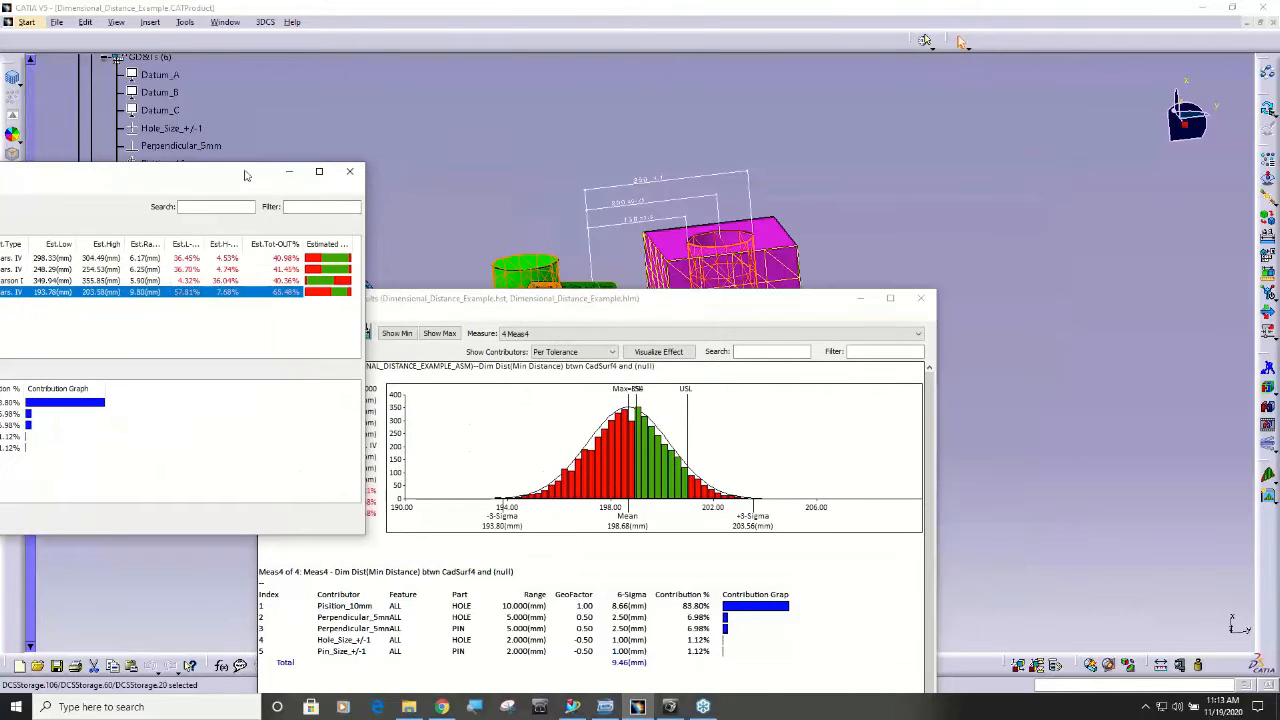
{"action": "left_click", "coordinate": [689, 309]}
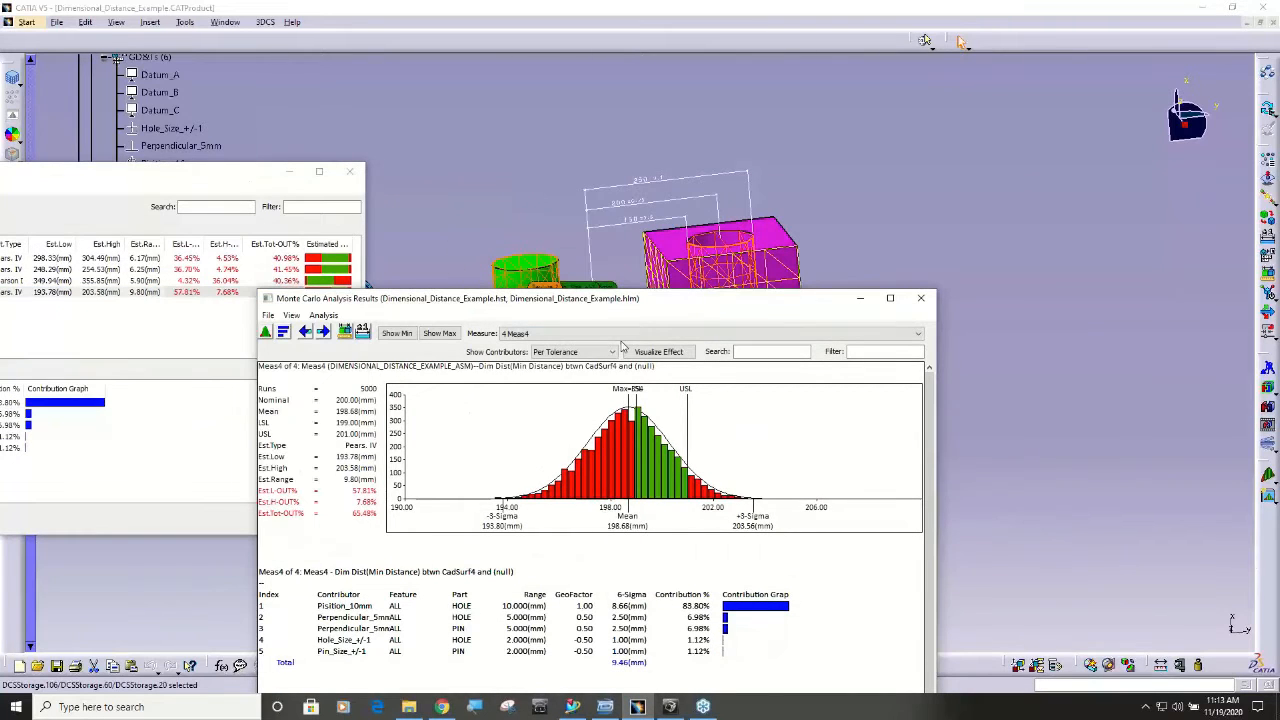
{"action": "left_click_drag", "start_coordinate": [689, 300], "coordinate": [379, 154]}
{"action": "middle_click_drag", "start_coordinate": [838, 361], "coordinate": [1028, 428]}
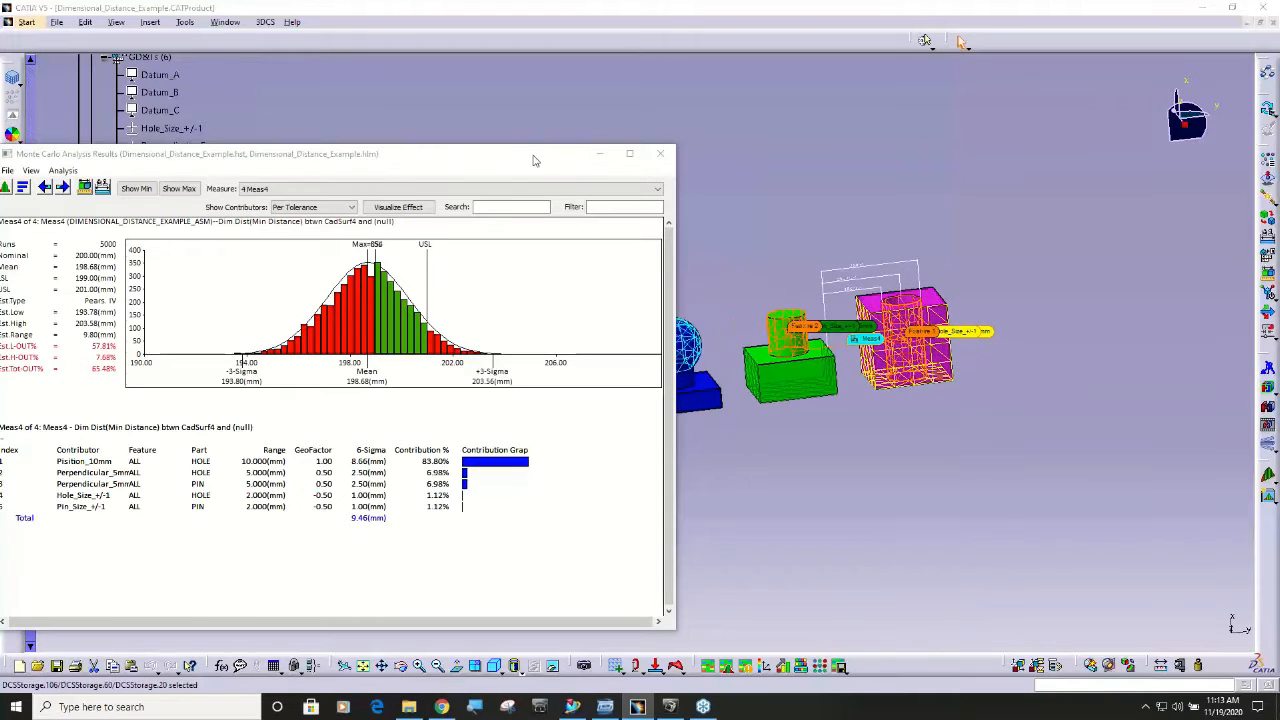
{"action": "left_click_drag", "start_coordinate": [535, 155], "coordinate": [603, 122]}
{"action": "left_click", "coordinate": [272, 434]}
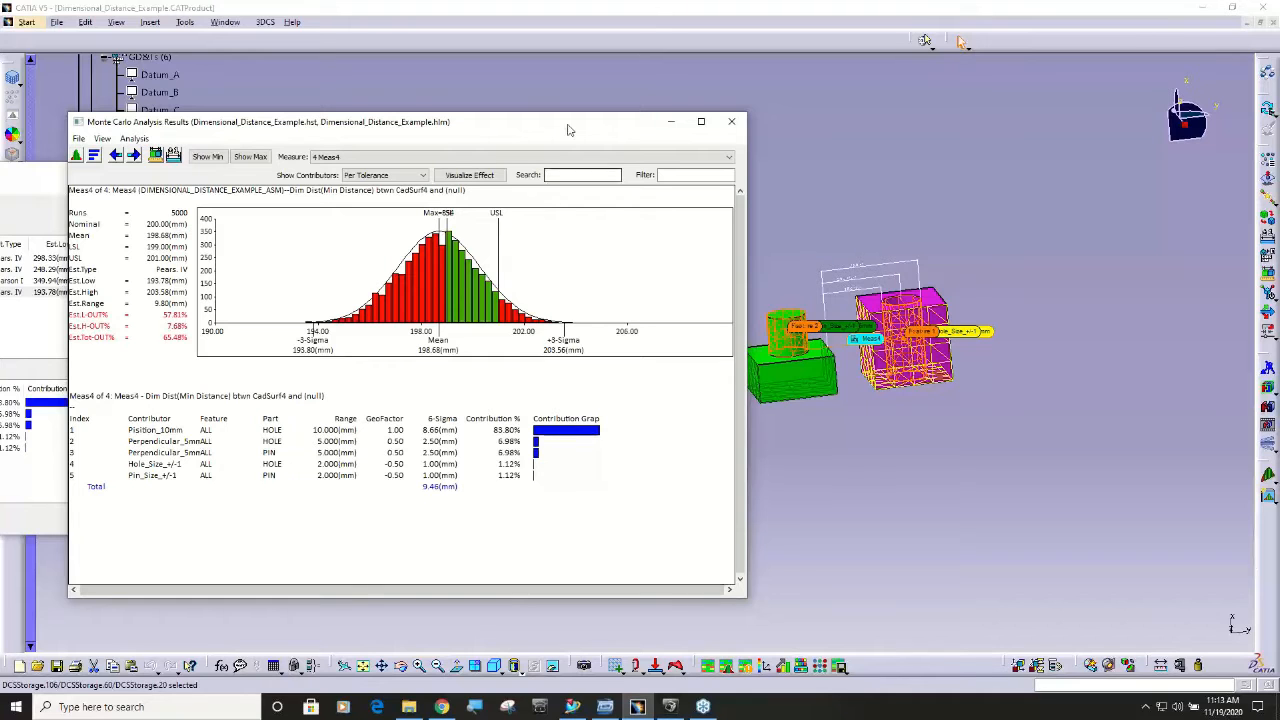
{"action": "left_click_drag", "start_coordinate": [620, 126], "coordinate": [473, 179]}
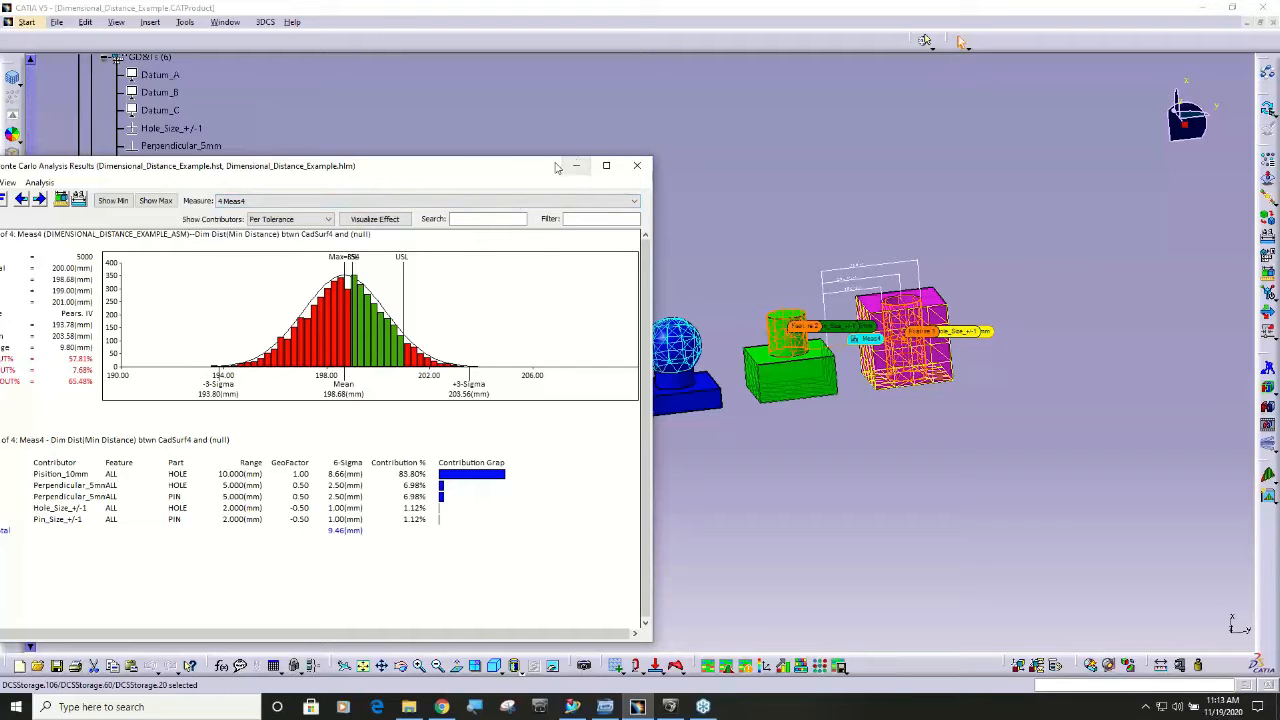
{"action": "left_click_drag", "start_coordinate": [516, 175], "coordinate": [564, 176]}
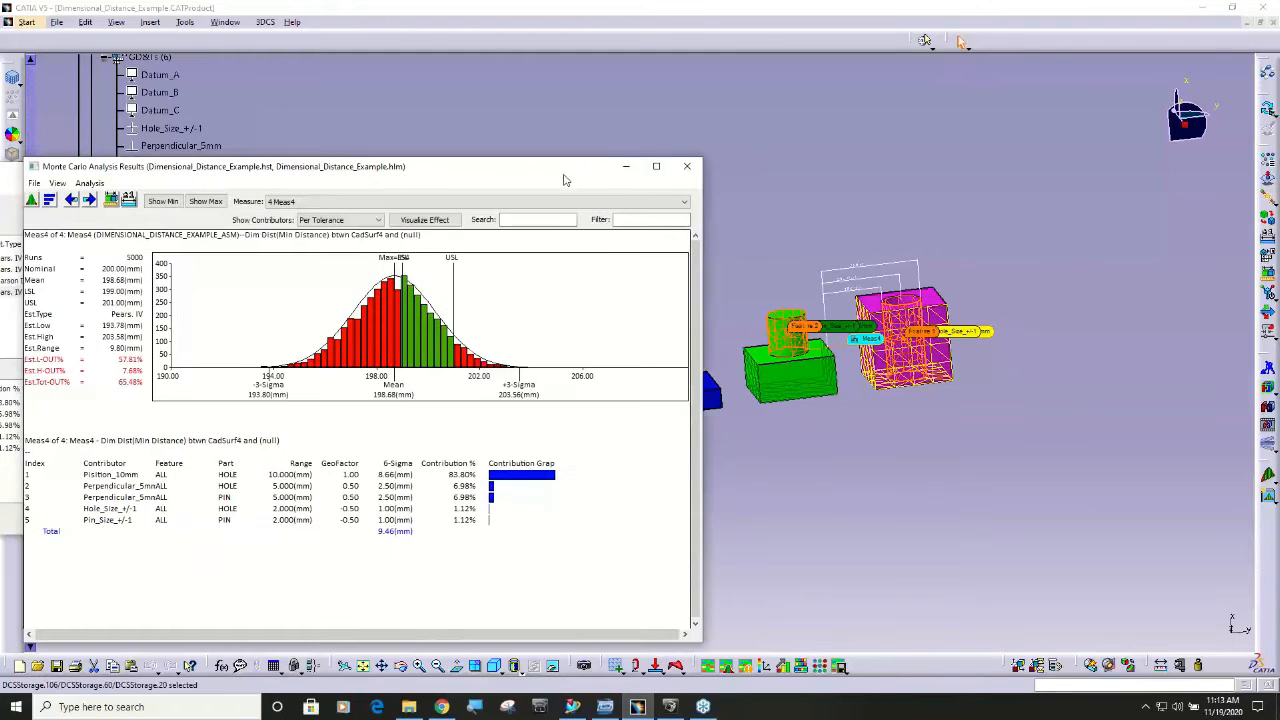
- Close the Meas4 results and the analysis summary
{"action": "left_click", "coordinate": [687, 166]}
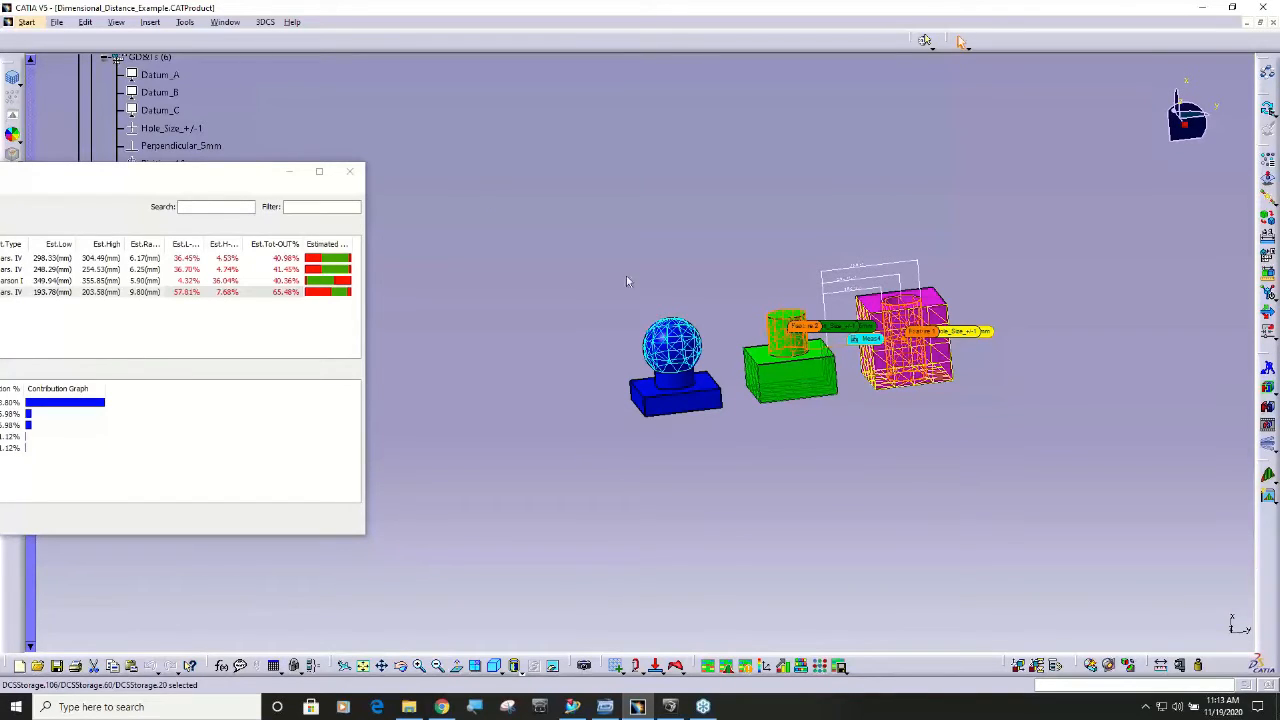
{"action": "left_click_drag", "start_coordinate": [259, 173], "coordinate": [375, 172]}
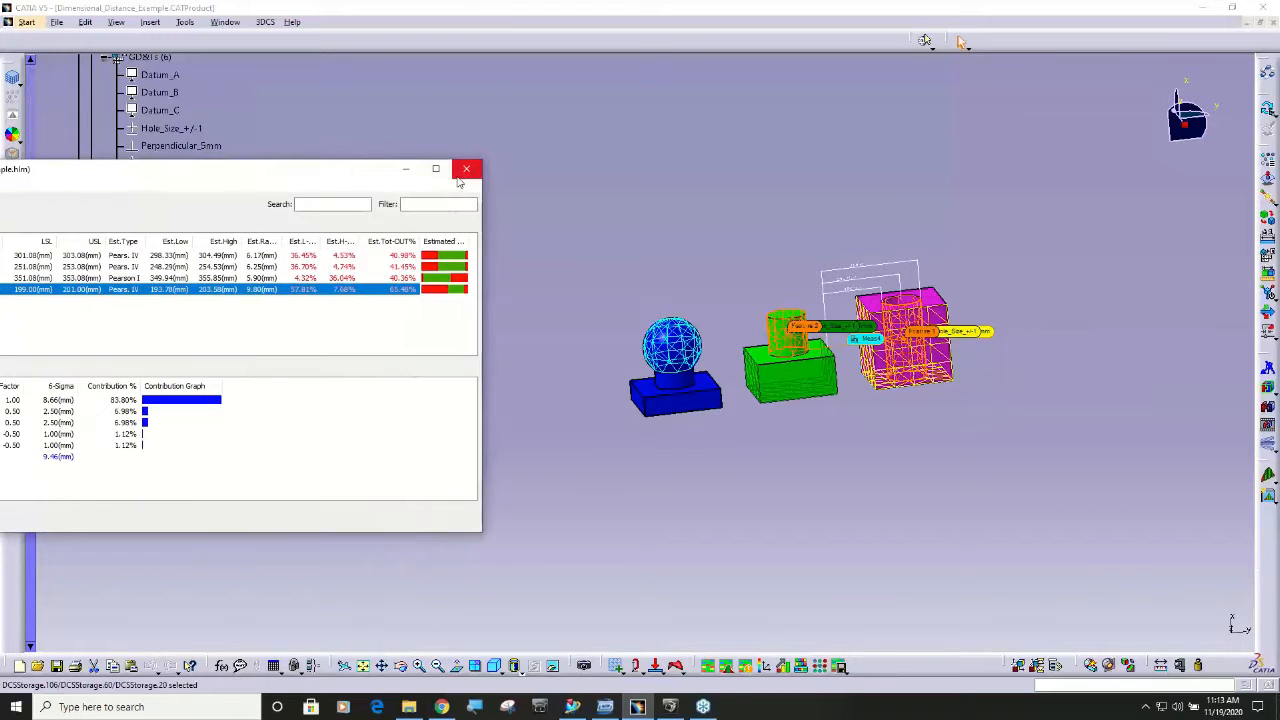
{"action": "left_click", "coordinate": [465, 172]}
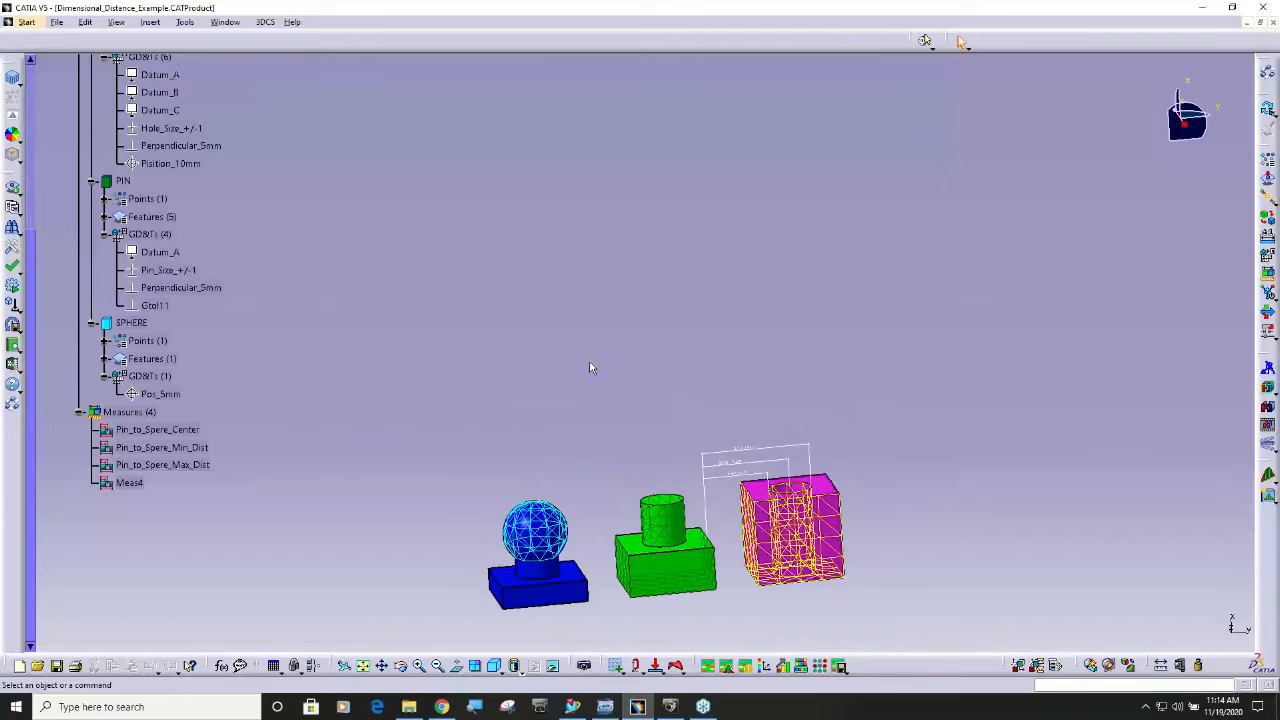
- Expand the Dimensions of Annotation Set.1 and review the Oriented Linear Dim Center, Min and Max annotations on the model
{"action": "middle_click_drag", "start_coordinate": [737, 553], "coordinate": [740, 373]}
{"action": "scroll", "coordinate": [108, 250], "scroll_direction": "up", "scroll_amount": 5}
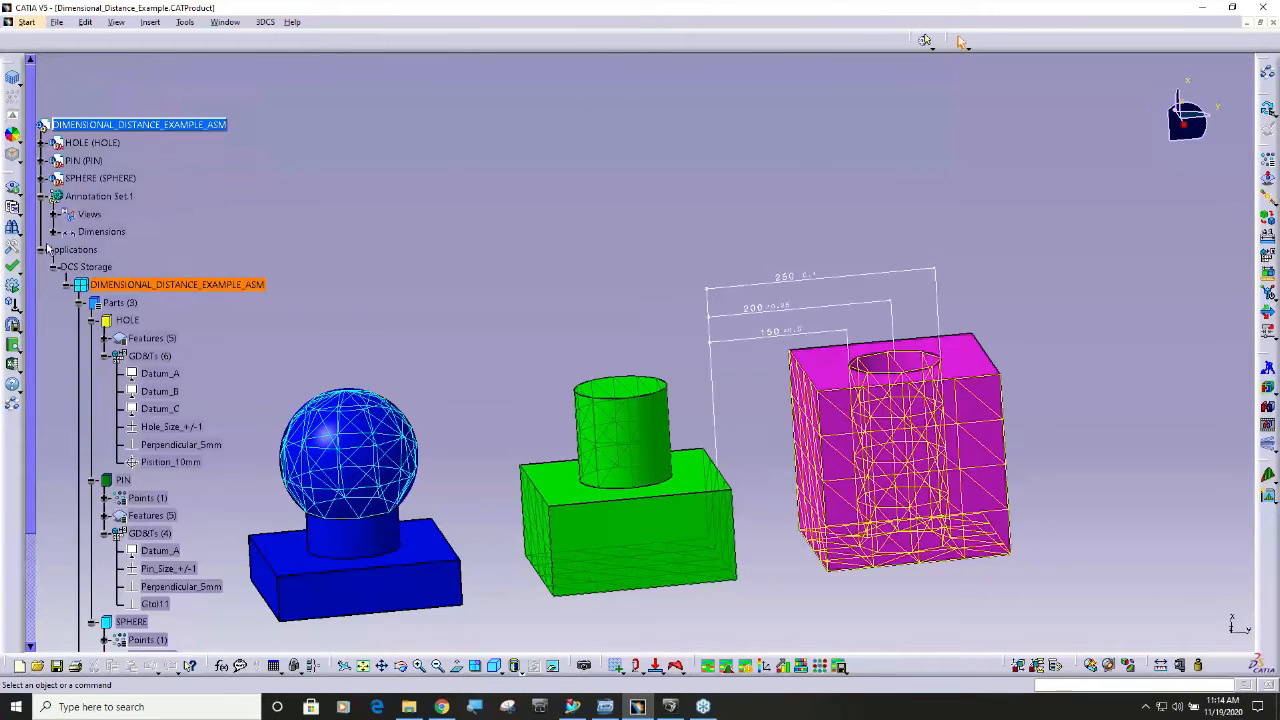
{"action": "left_click", "coordinate": [54, 233]}
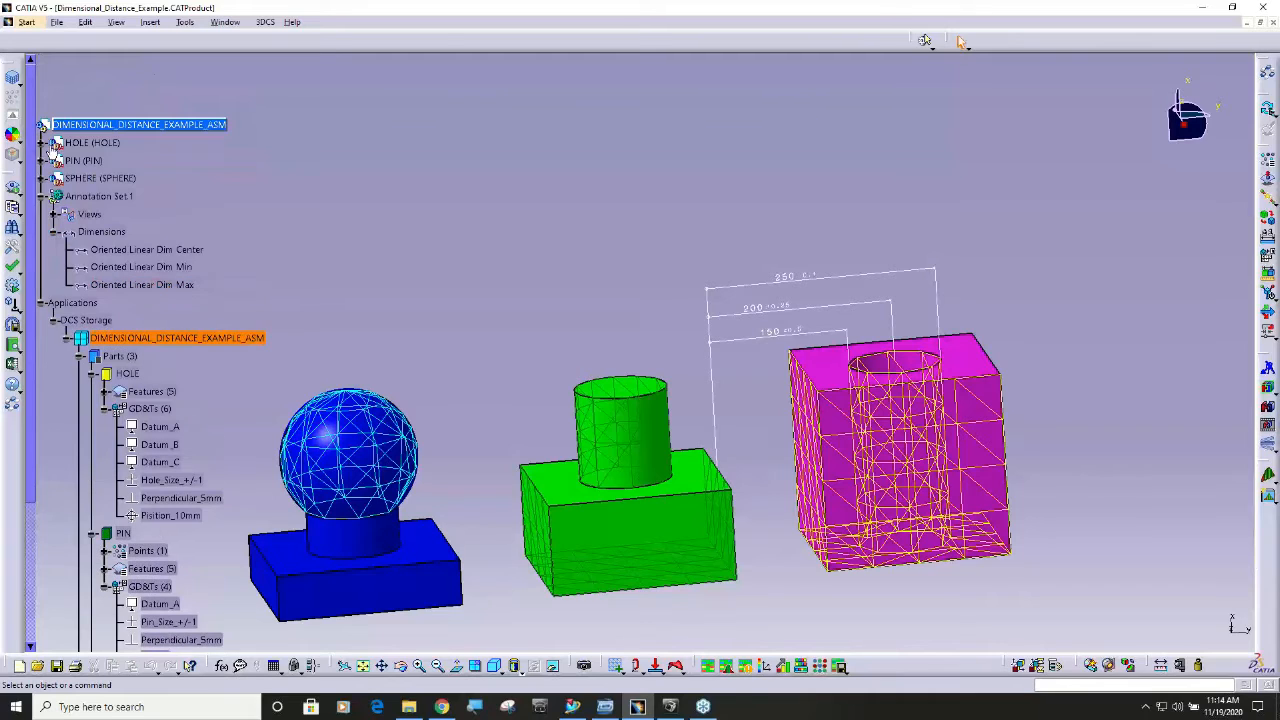
{"action": "left_click", "coordinate": [128, 251]}
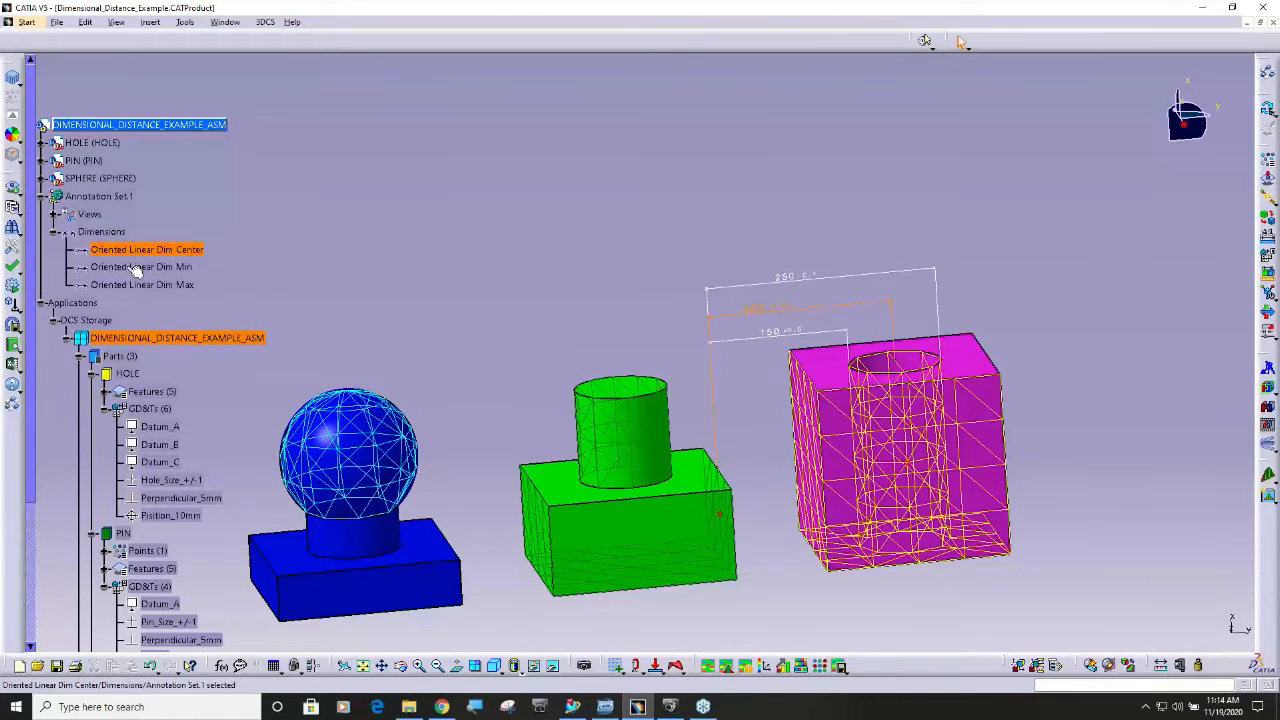
{"action": "left_click", "coordinate": [135, 268]}
{"action": "left_click", "coordinate": [141, 287]}
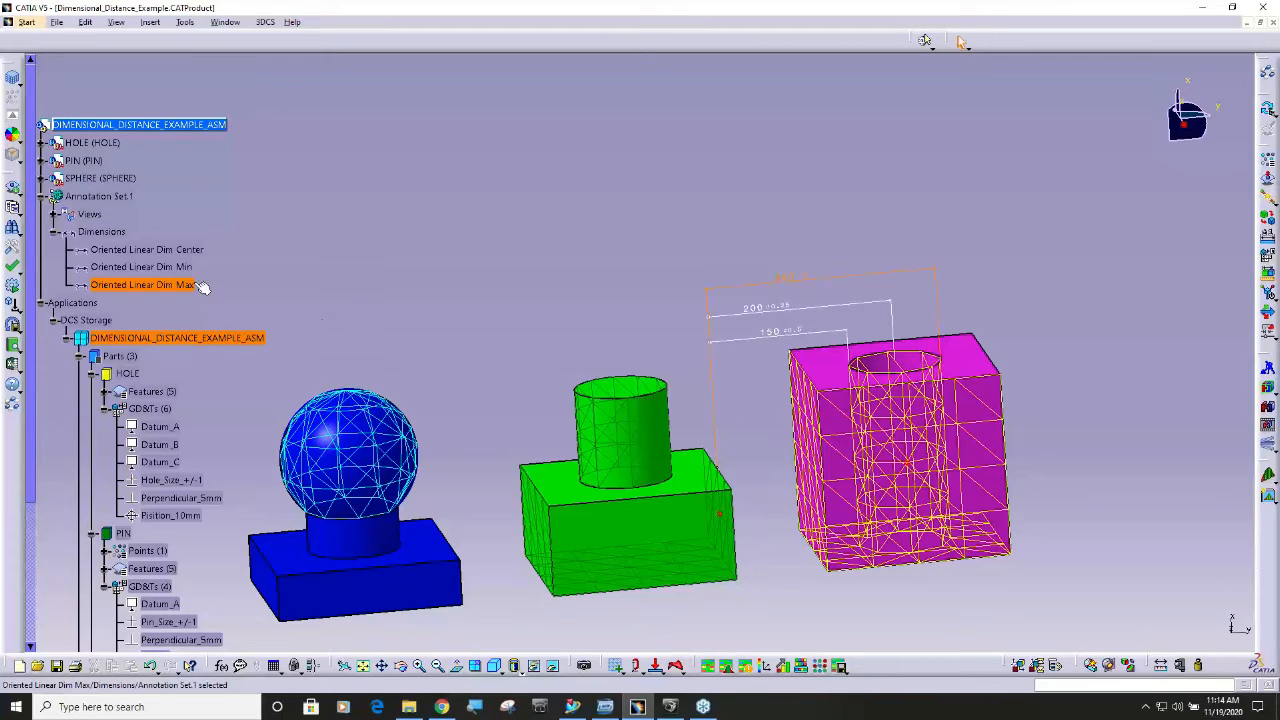
{"action": "left_click", "coordinate": [170, 267]}
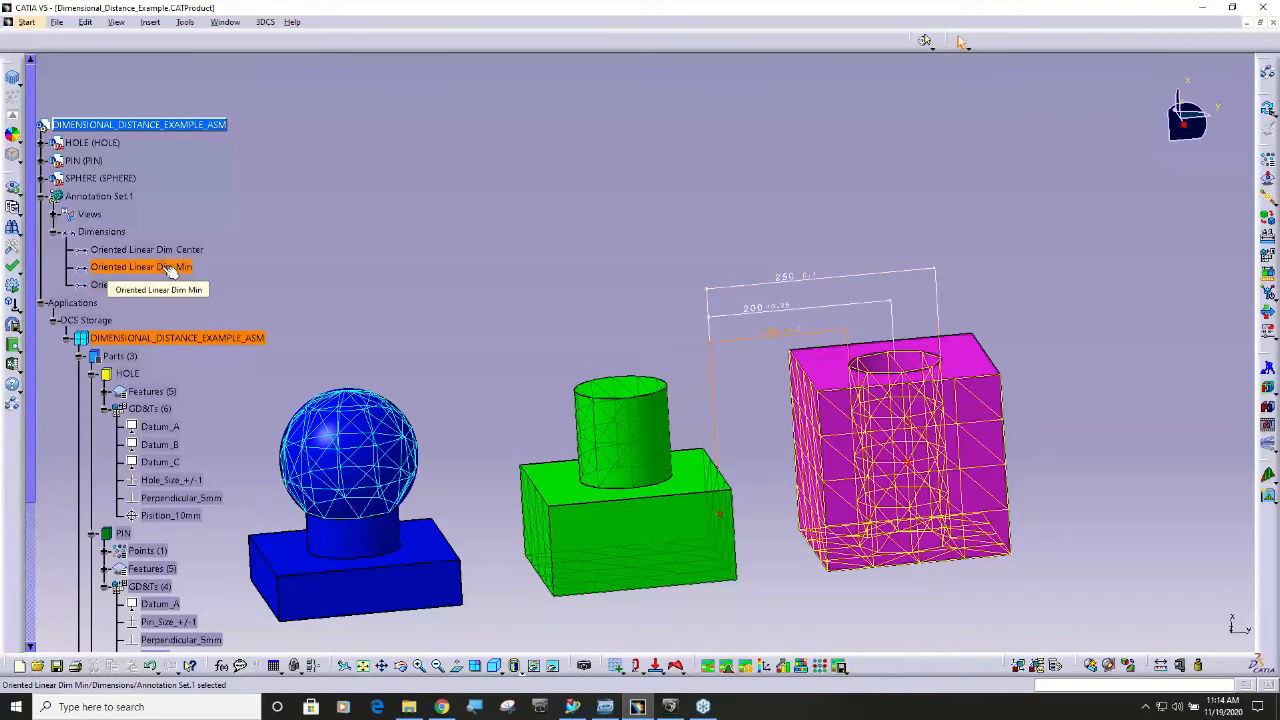
{"action": "left_click", "coordinate": [172, 250]}
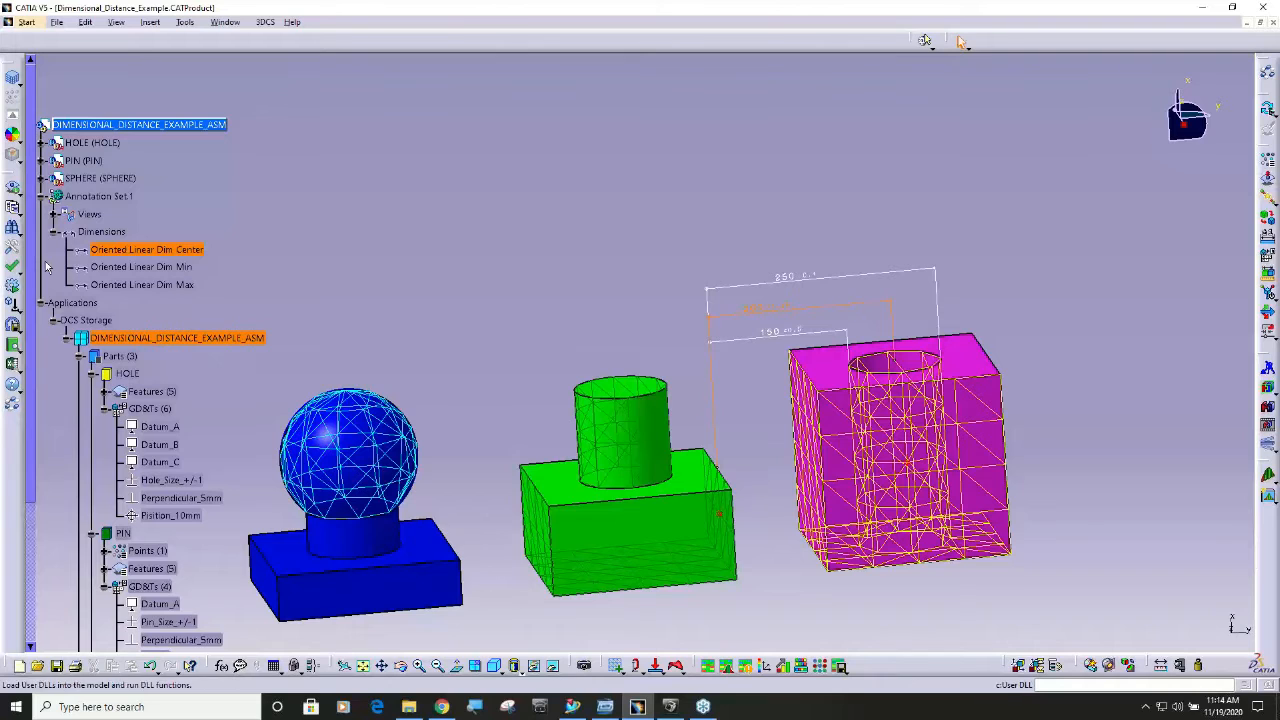
- Extract measures from the annotated dimensions of DIMENSIONAL_DISTANCE_EXAMPLE_ASM using Update Measures with Products Only and Replace DCS Measure
{"action": "scroll", "coordinate": [33, 273], "scroll_direction": "down", "scroll_amount": 5}
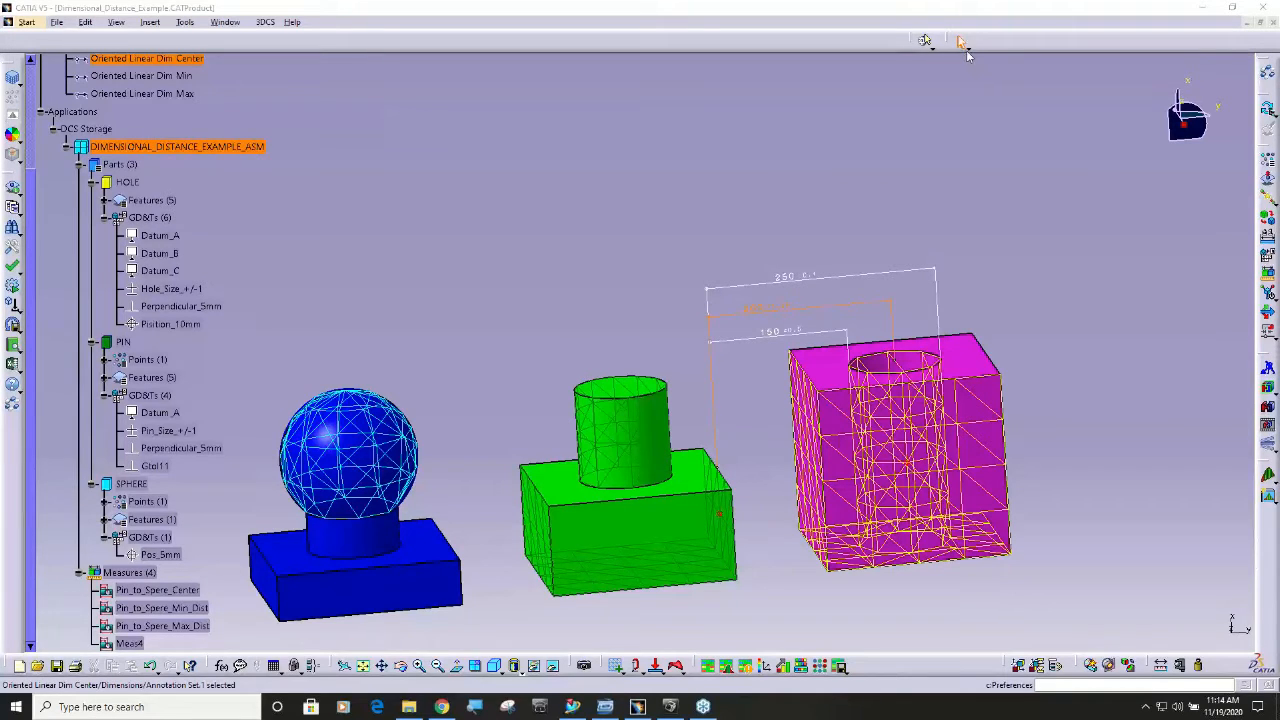
{"action": "left_click", "coordinate": [1265, 127]}
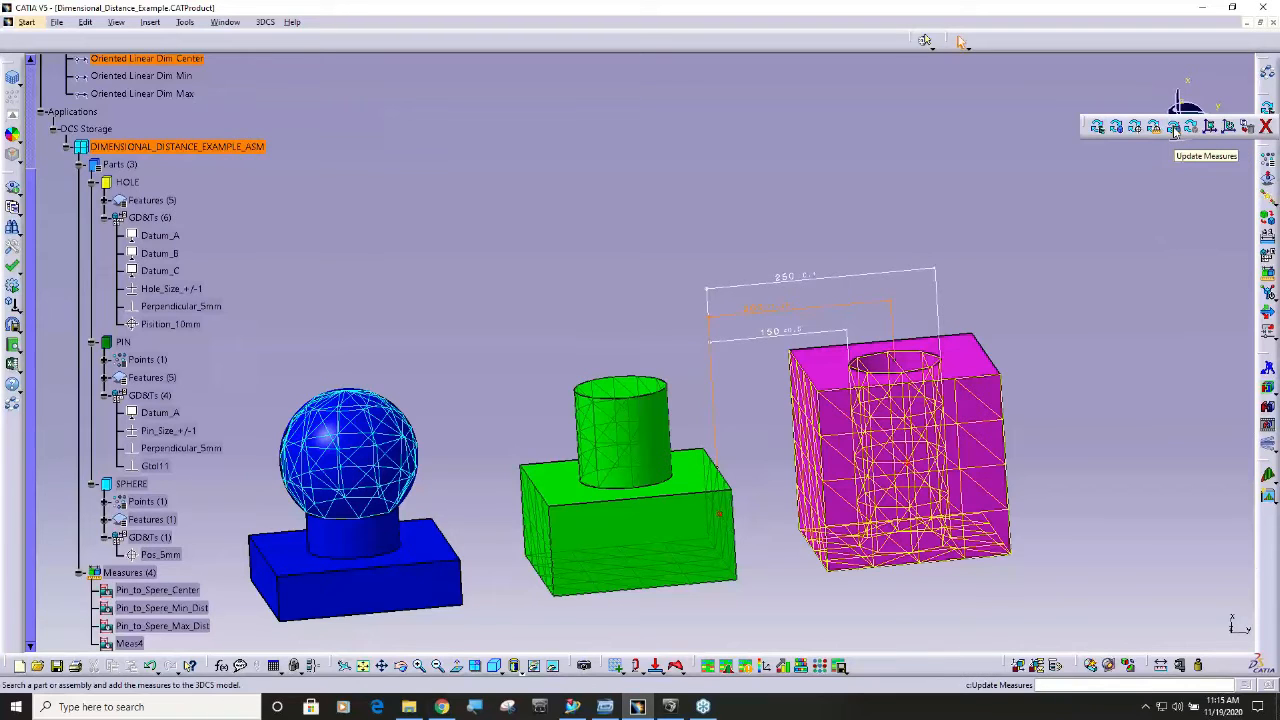
{"action": "left_click", "coordinate": [1174, 128]}
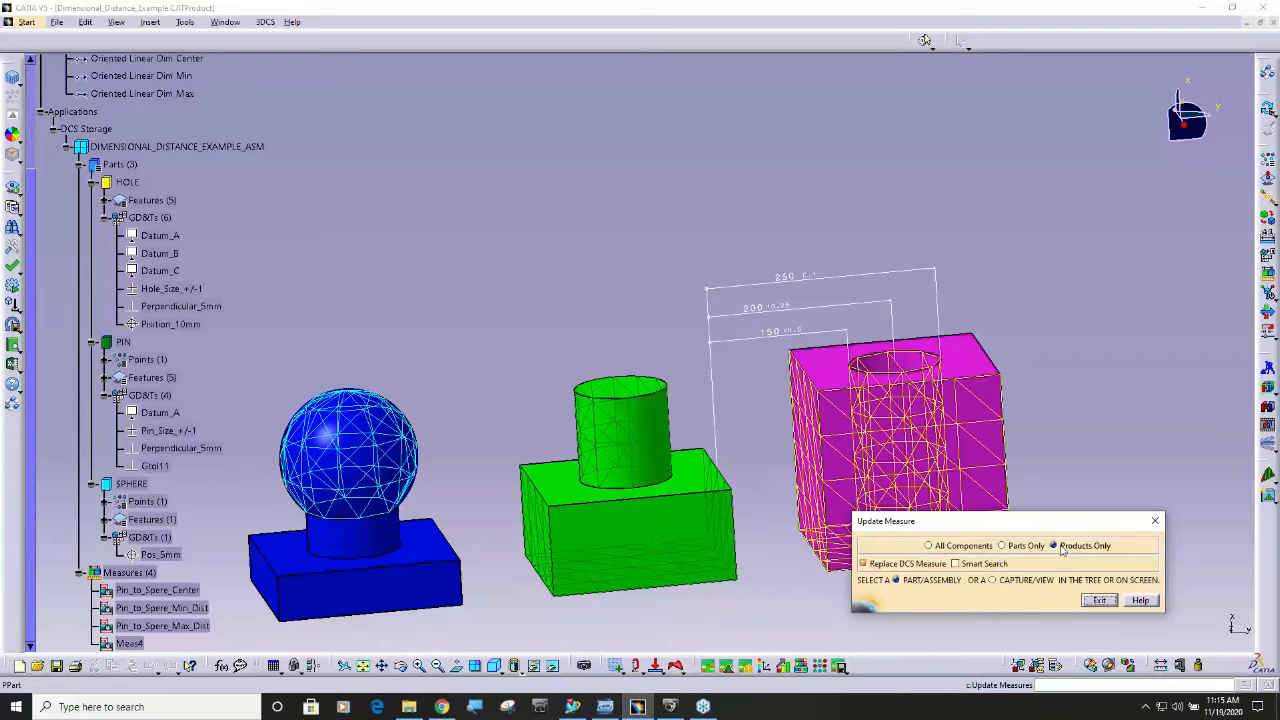
{"action": "scroll", "coordinate": [170, 343], "scroll_direction": "up", "scroll_amount": 2}
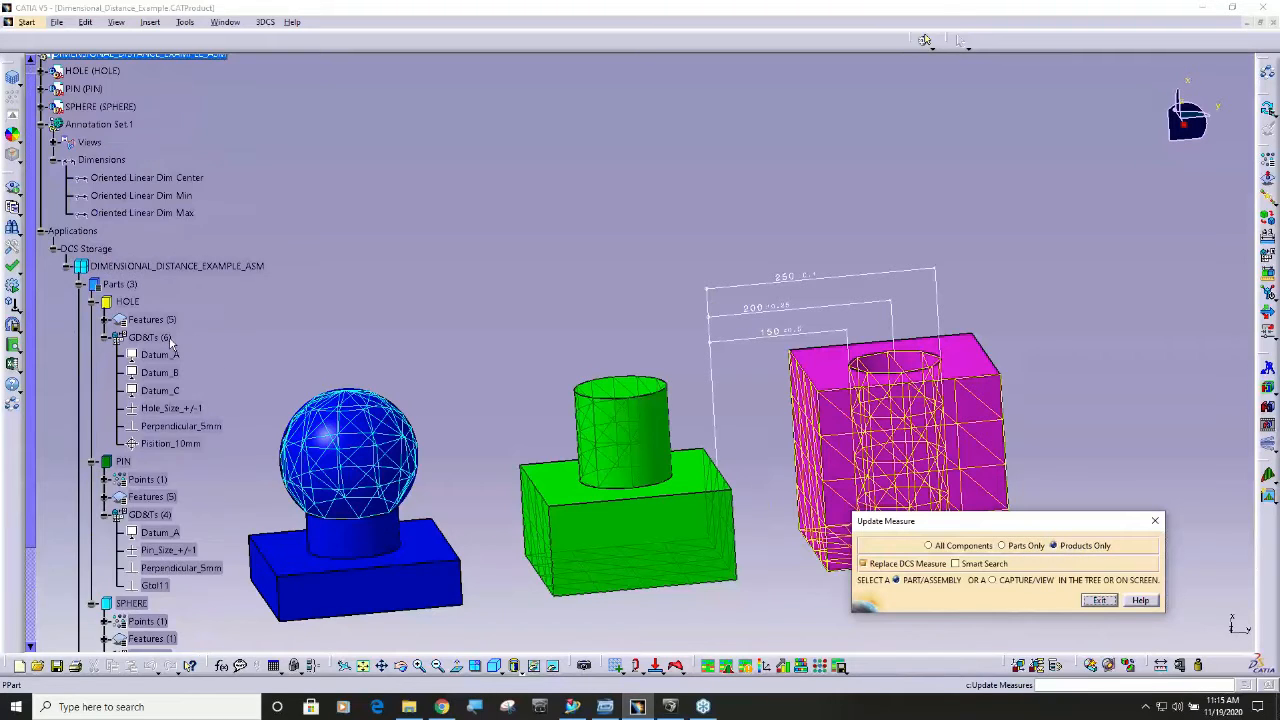
{"action": "scroll", "coordinate": [170, 343], "scroll_direction": "up", "scroll_amount": 1}
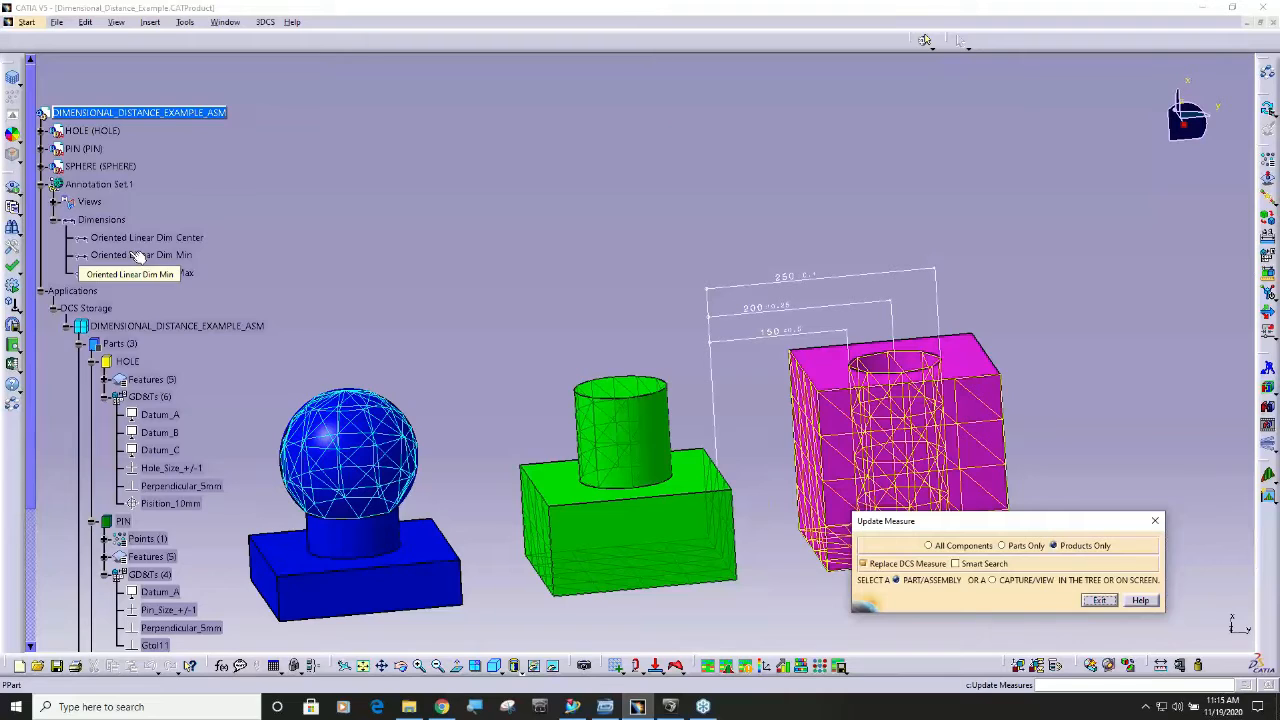
{"action": "left_click", "coordinate": [196, 113]}
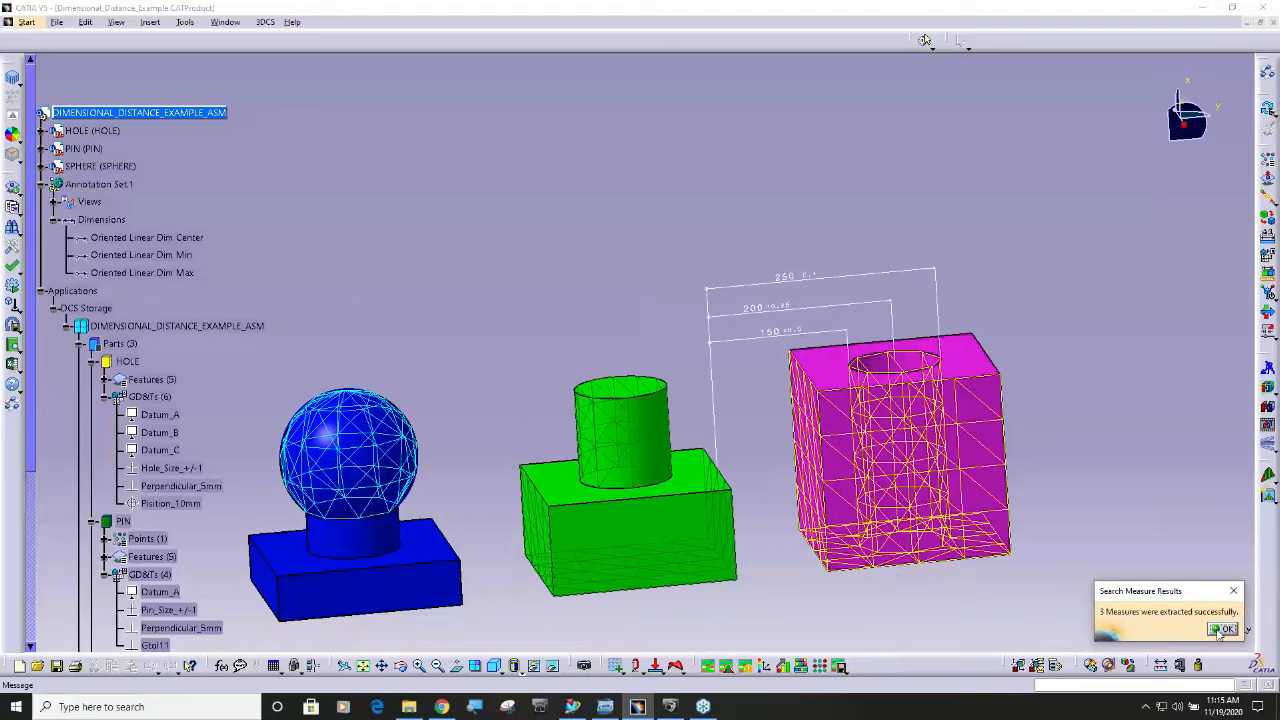
{"action": "middle_click_drag", "start_coordinate": [923, 546], "coordinate": [759, 320]}
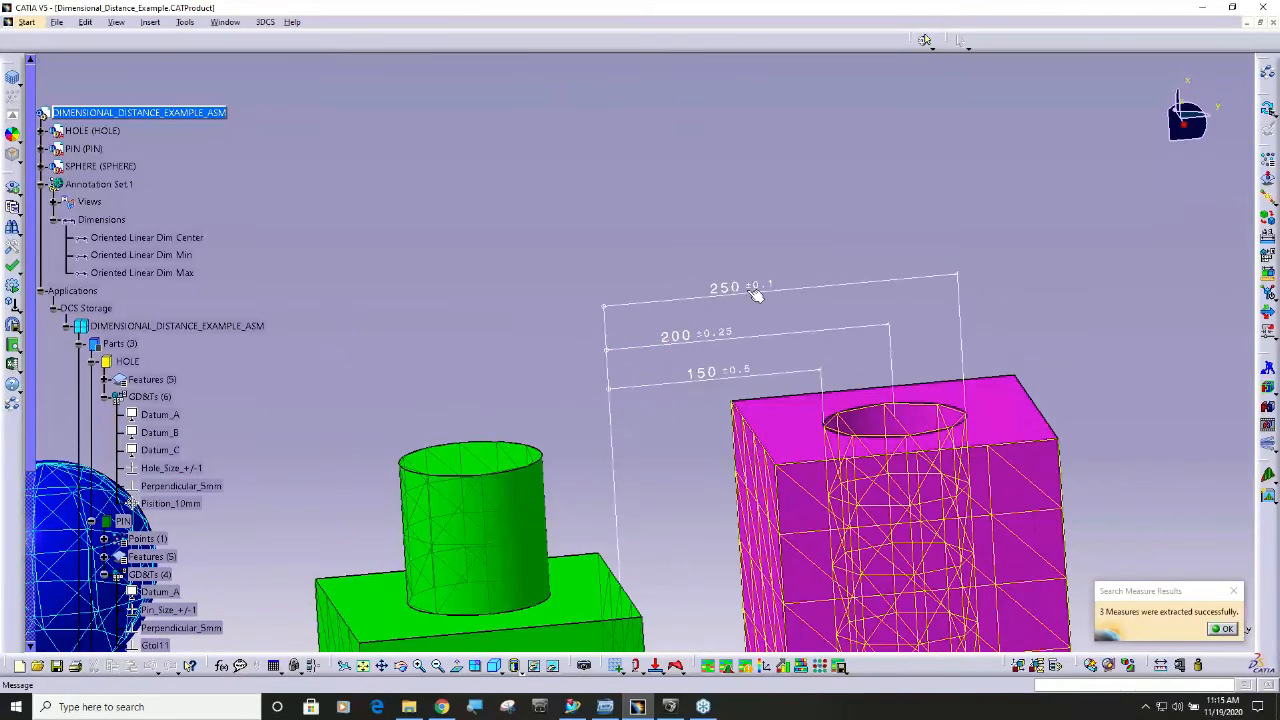
{"action": "left_click", "coordinate": [1222, 630]}
{"action": "left_click", "coordinate": [1101, 601]}
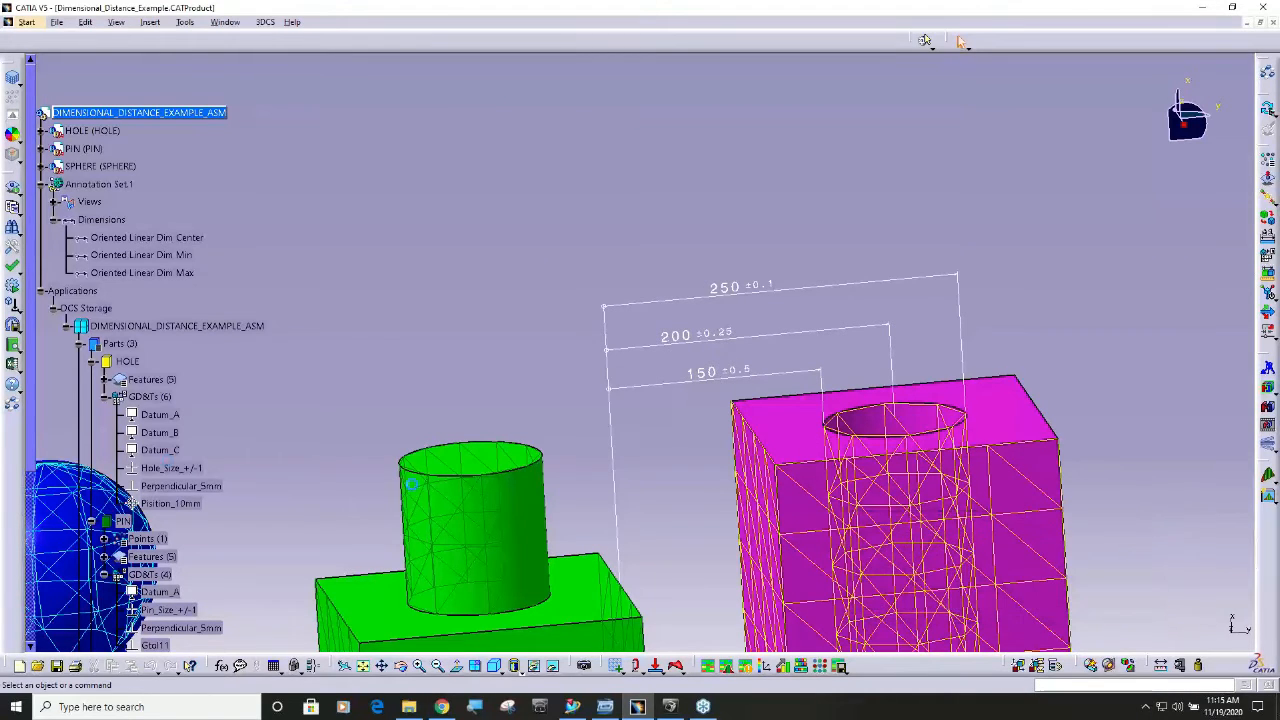
- Highlight the extracted Oriented_Linear_Dim_Center and Oriented_Linear_Dim_Max measures to check which pin and hole features they use
{"action": "scroll", "coordinate": [153, 464], "scroll_direction": "down", "scroll_amount": 5}
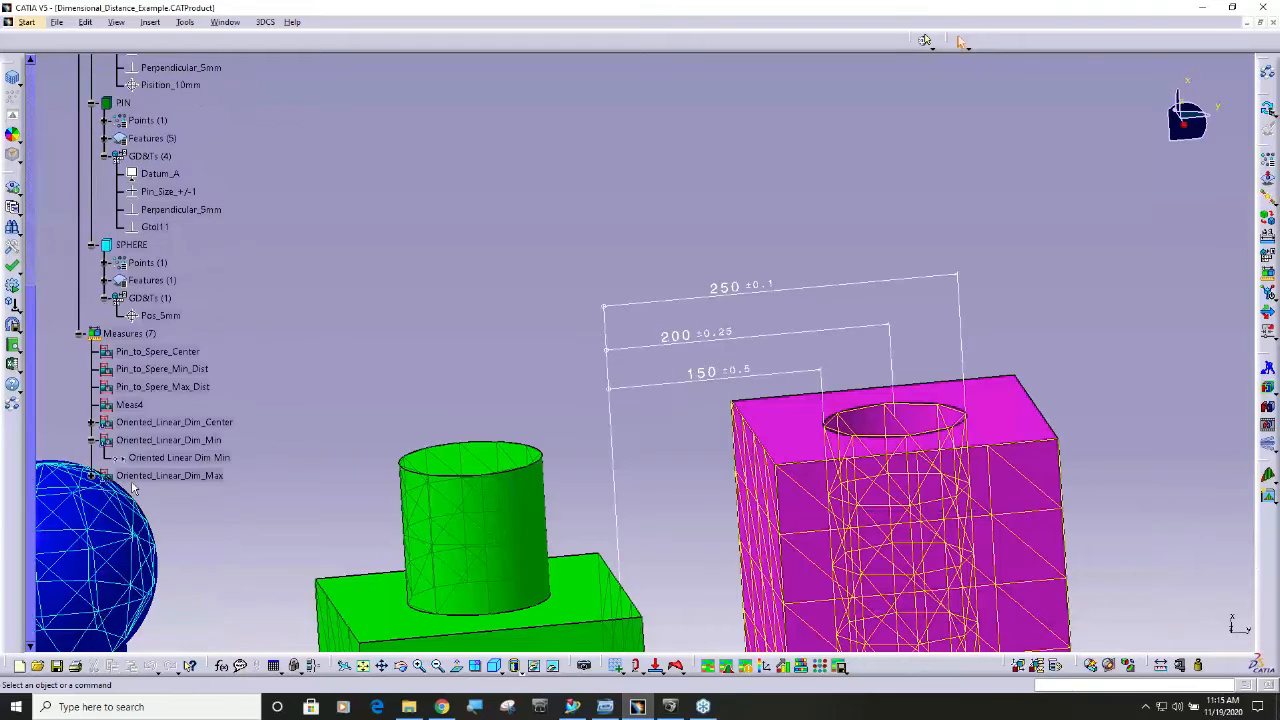
{"action": "left_click", "coordinate": [92, 440]}
{"action": "left_click", "coordinate": [160, 422]}
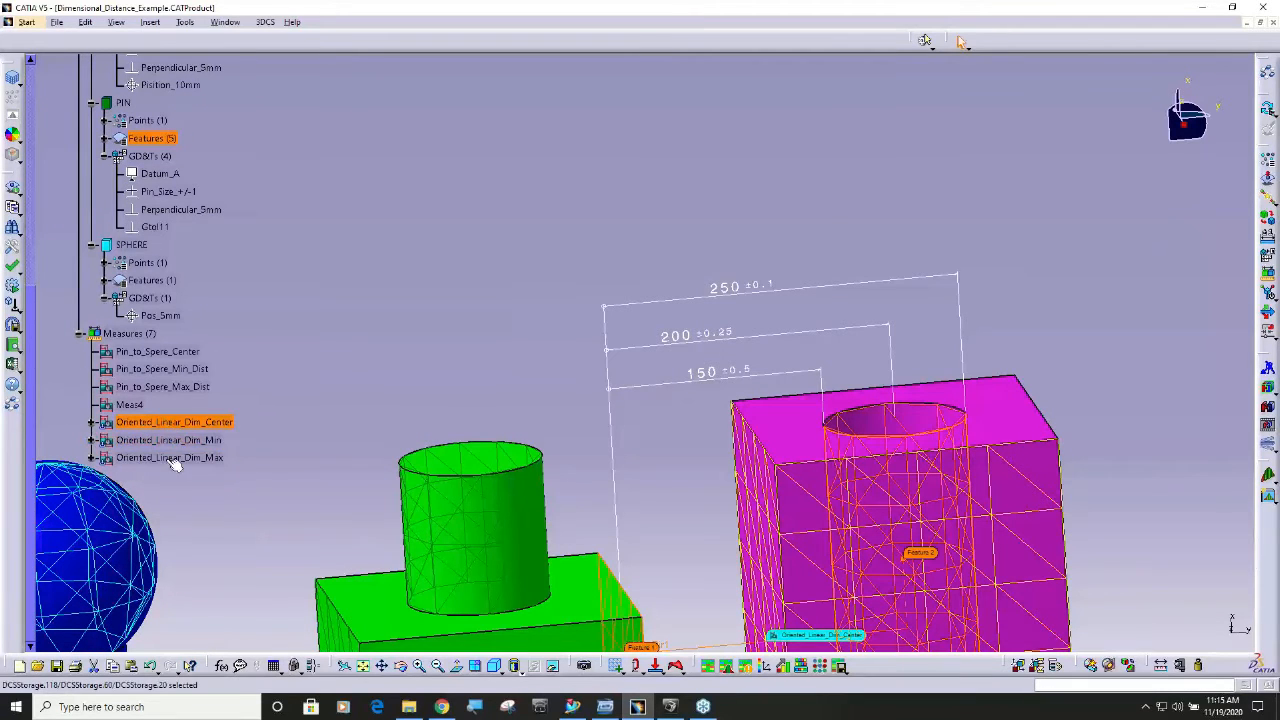
{"action": "left_click", "coordinate": [168, 458]}
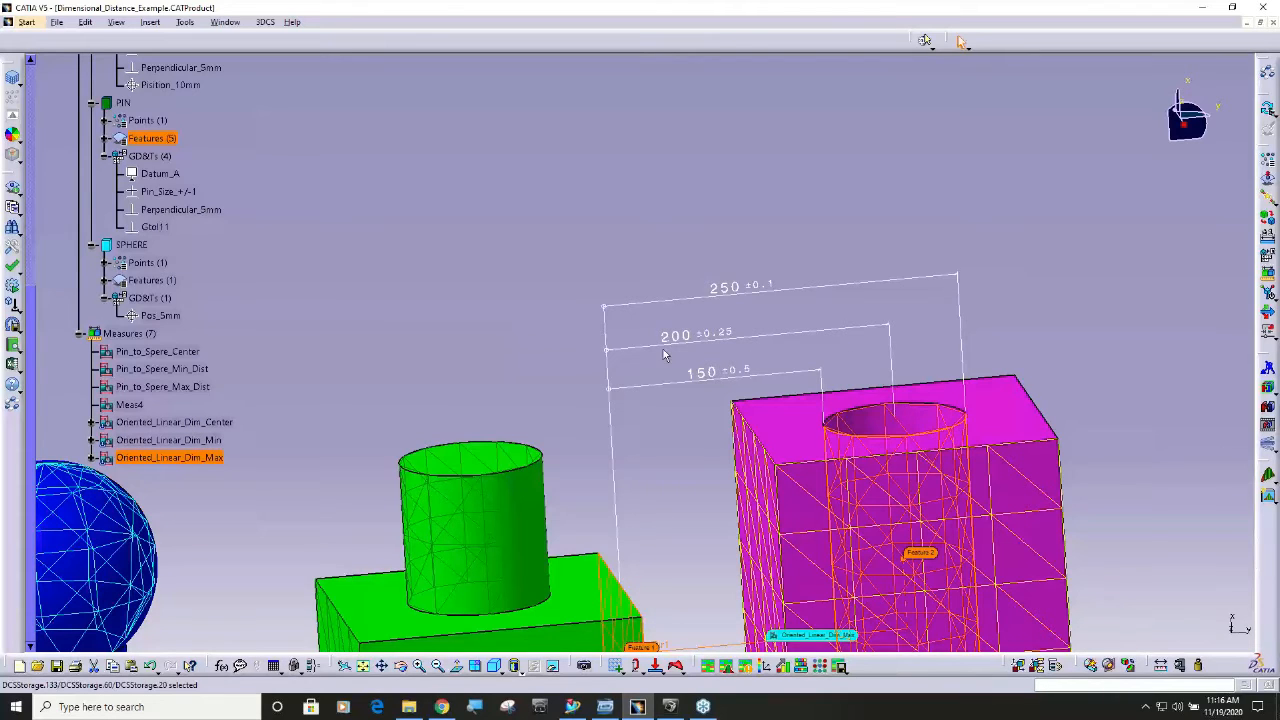
- Inspect the measure type, features and spec limits of the Oriented_Linear_Dim_Center, Oriented_Linear_Dim_Min and Oriented_Linear_Dim_Max measures
{"action": "double_click", "coordinate": [195, 421]}
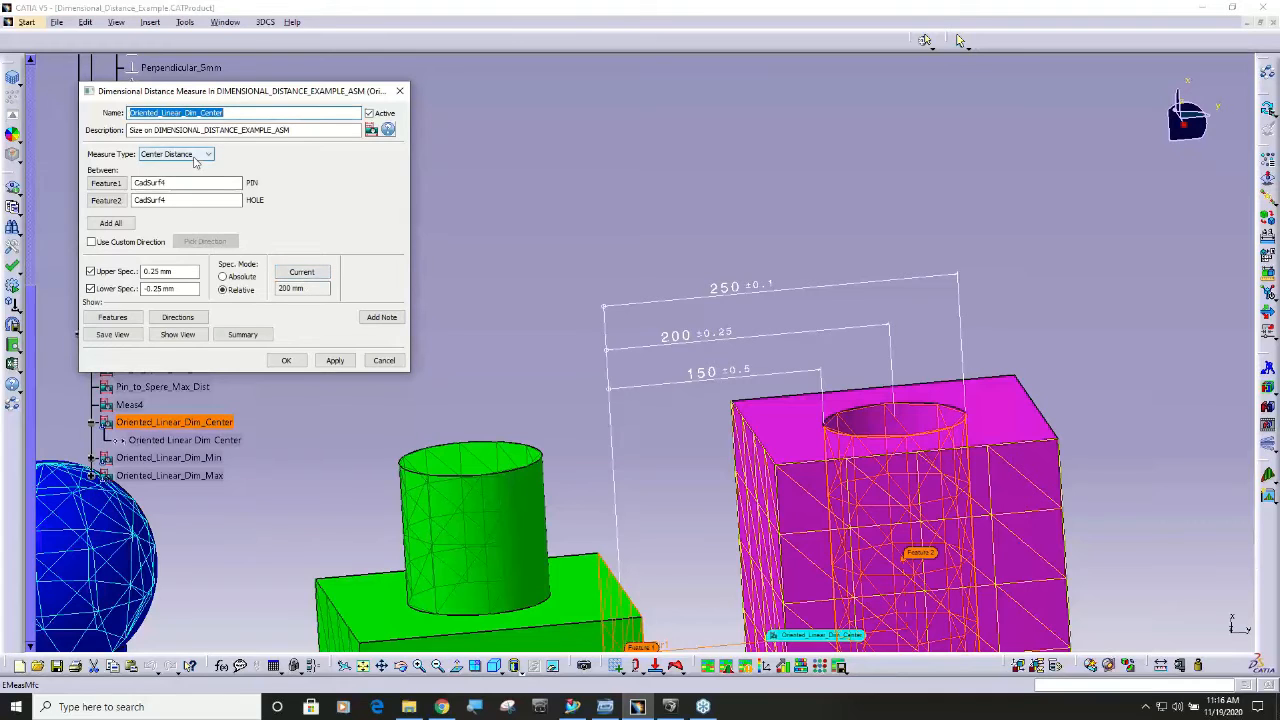
{"action": "left_click", "coordinate": [286, 360]}
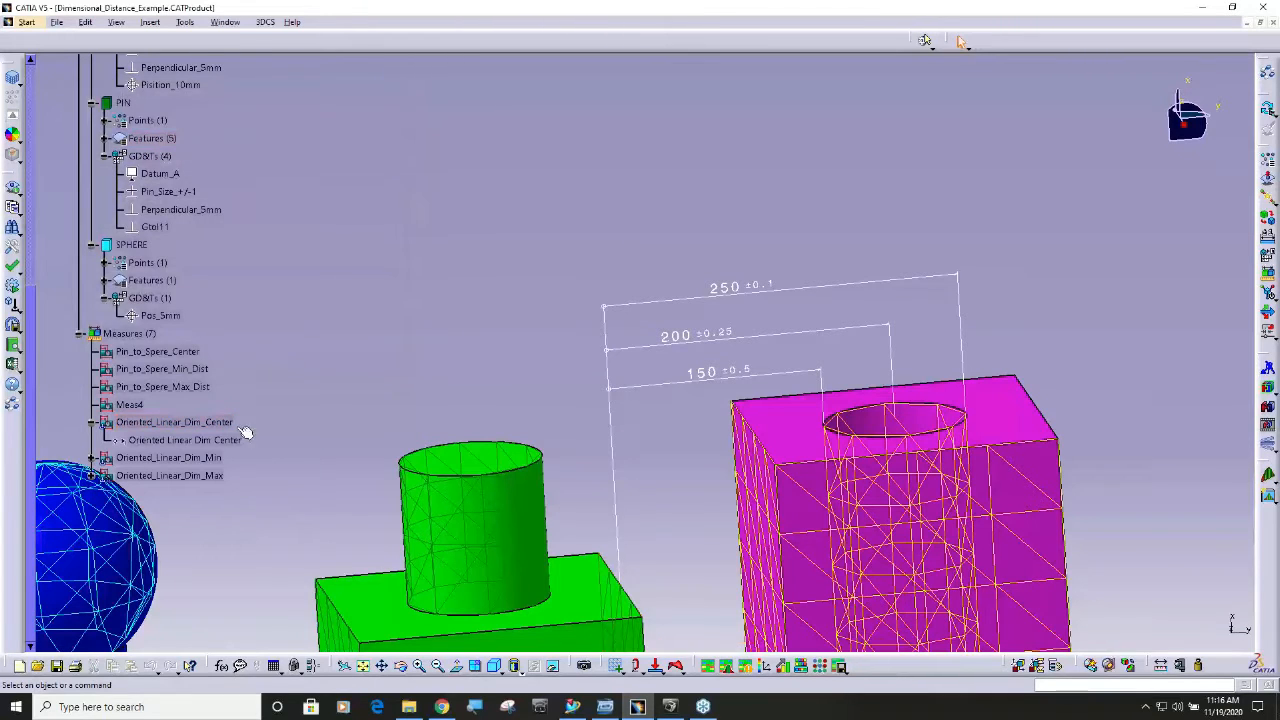
{"action": "double_click", "coordinate": [196, 457]}
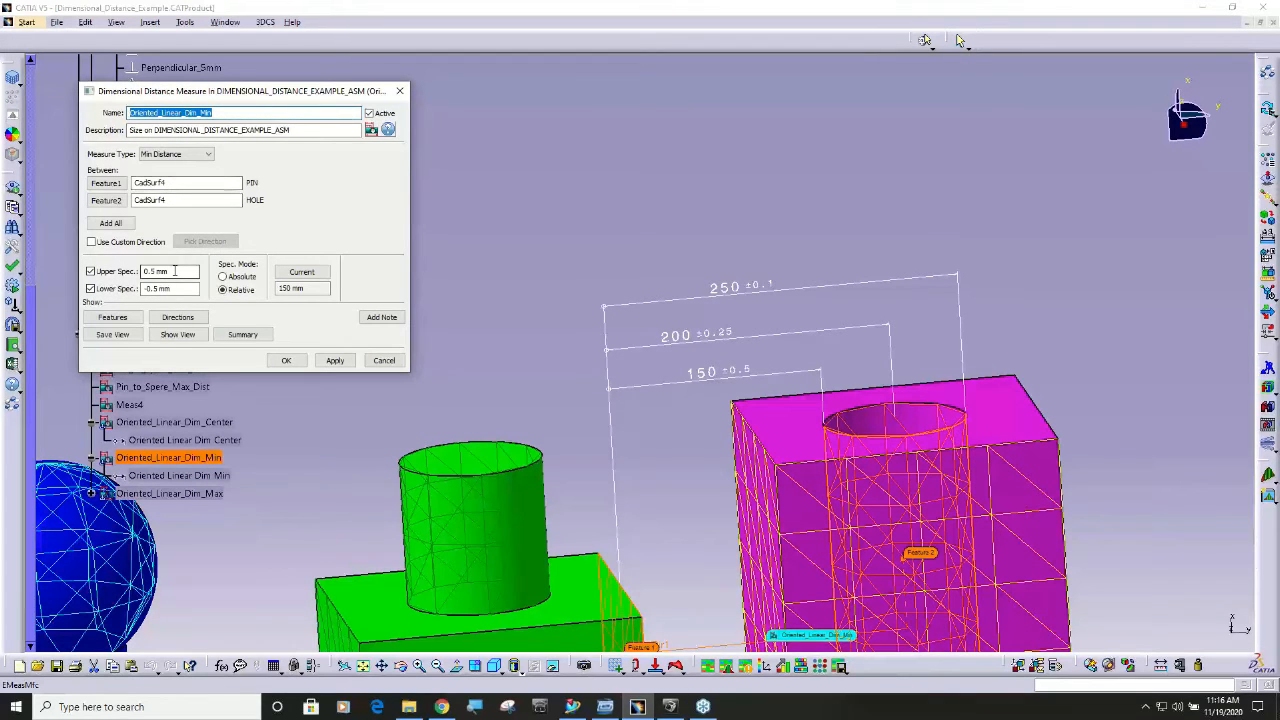
{"action": "left_click", "coordinate": [170, 288]}
{"action": "left_click", "coordinate": [286, 360]}
{"action": "double_click", "coordinate": [172, 493]}
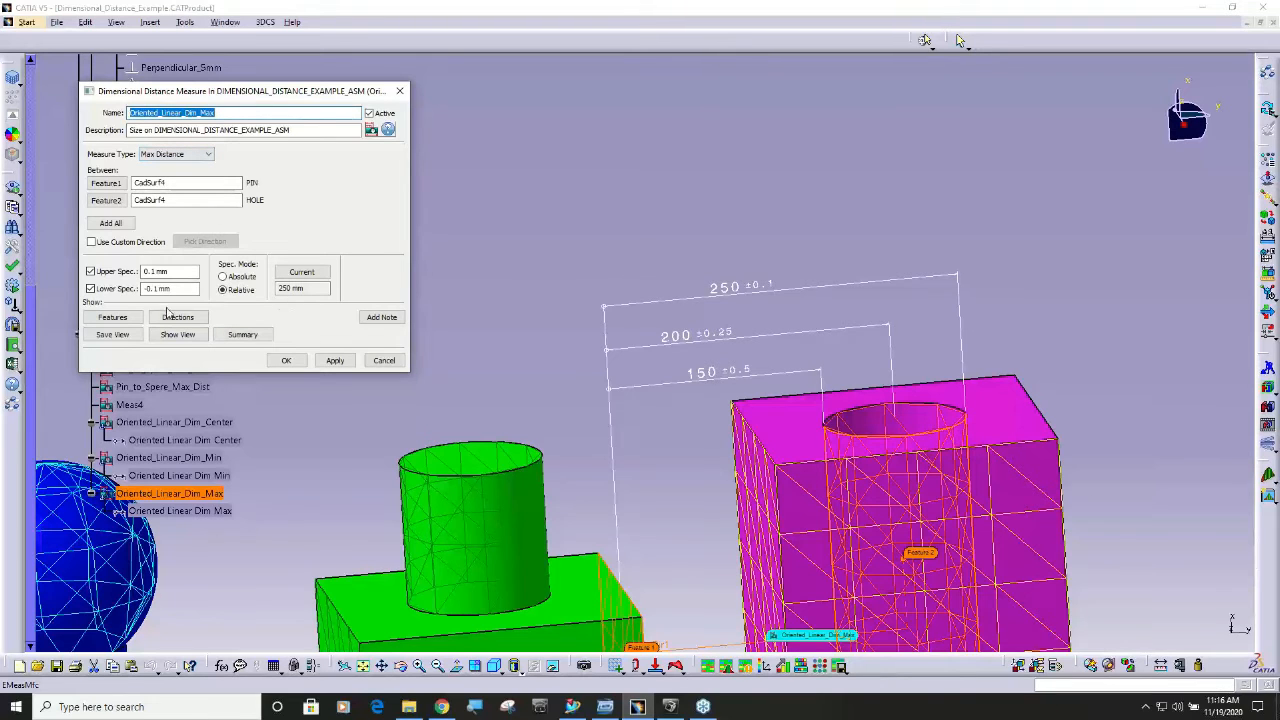
- Close the Oriented_Linear_Dim_Max definition and run the 5000-run Monte Carlo and contributor analysis, overwriting the existing result files
{"action": "left_click", "coordinate": [287, 361]}
{"action": "middle_click_drag", "start_coordinate": [608, 326], "coordinate": [665, 380], "text": "ctrl"}
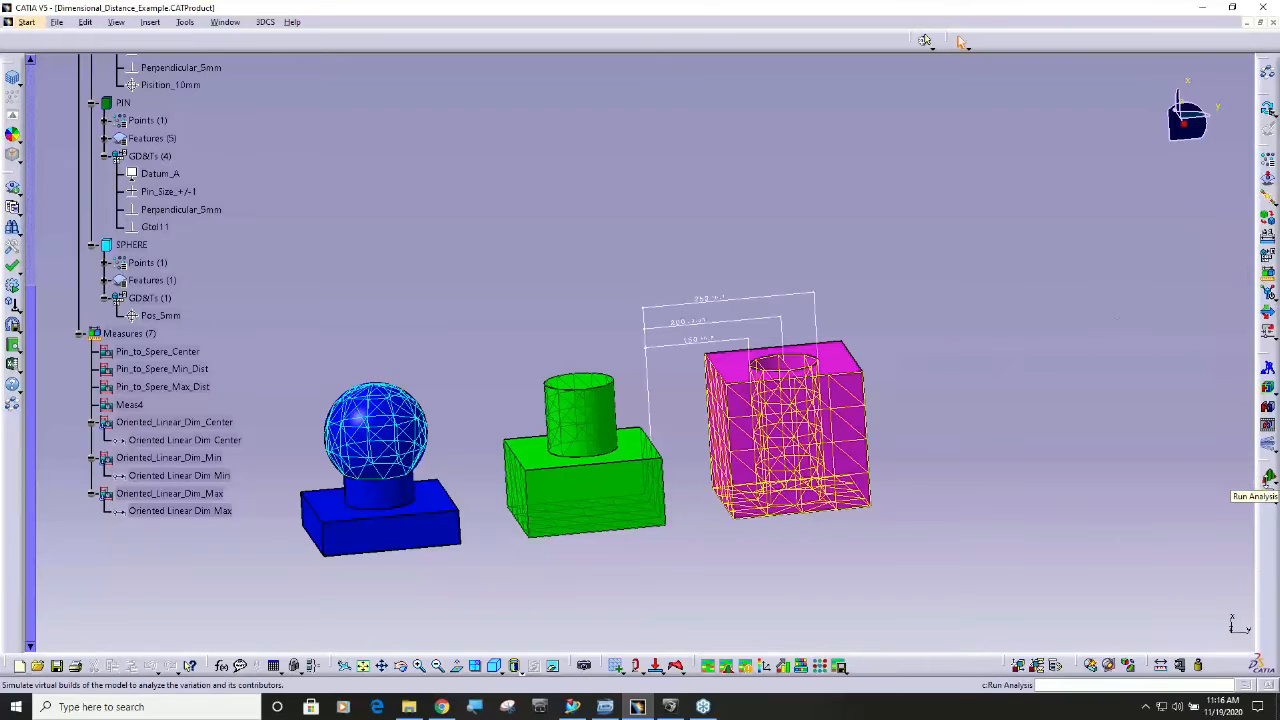
{"action": "left_click", "coordinate": [1267, 476]}
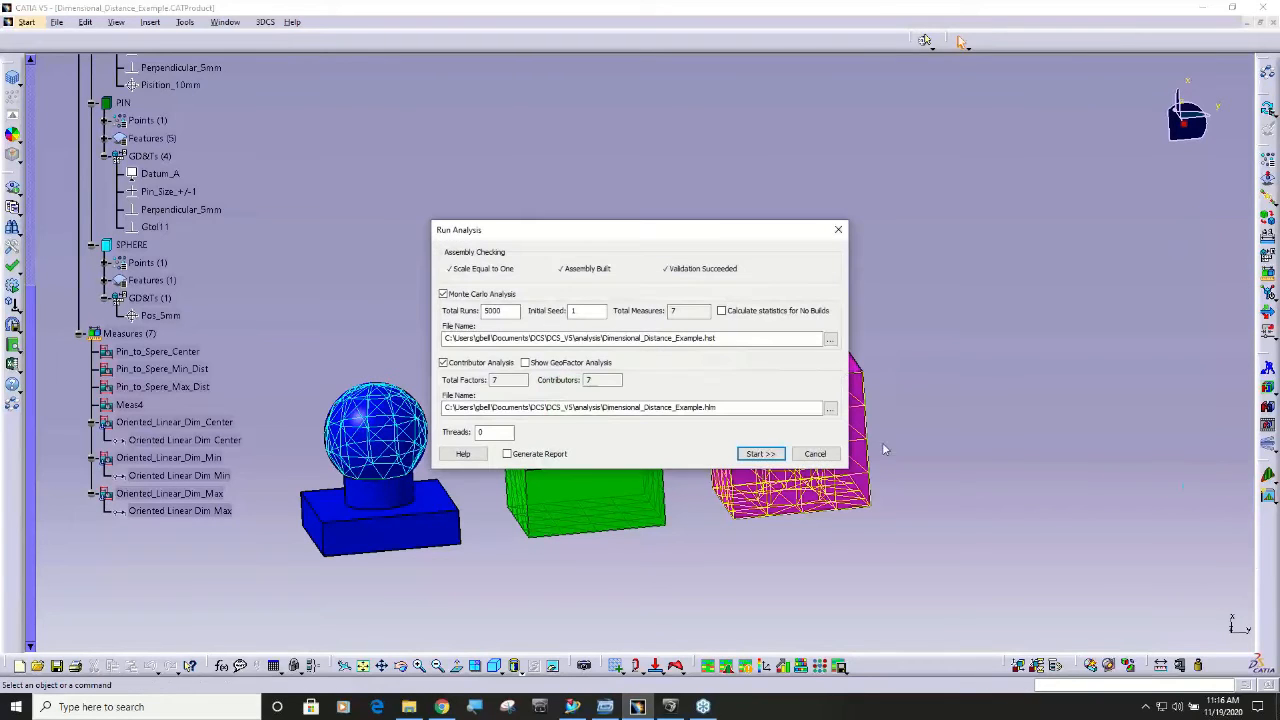
{"action": "left_click", "coordinate": [760, 453]}
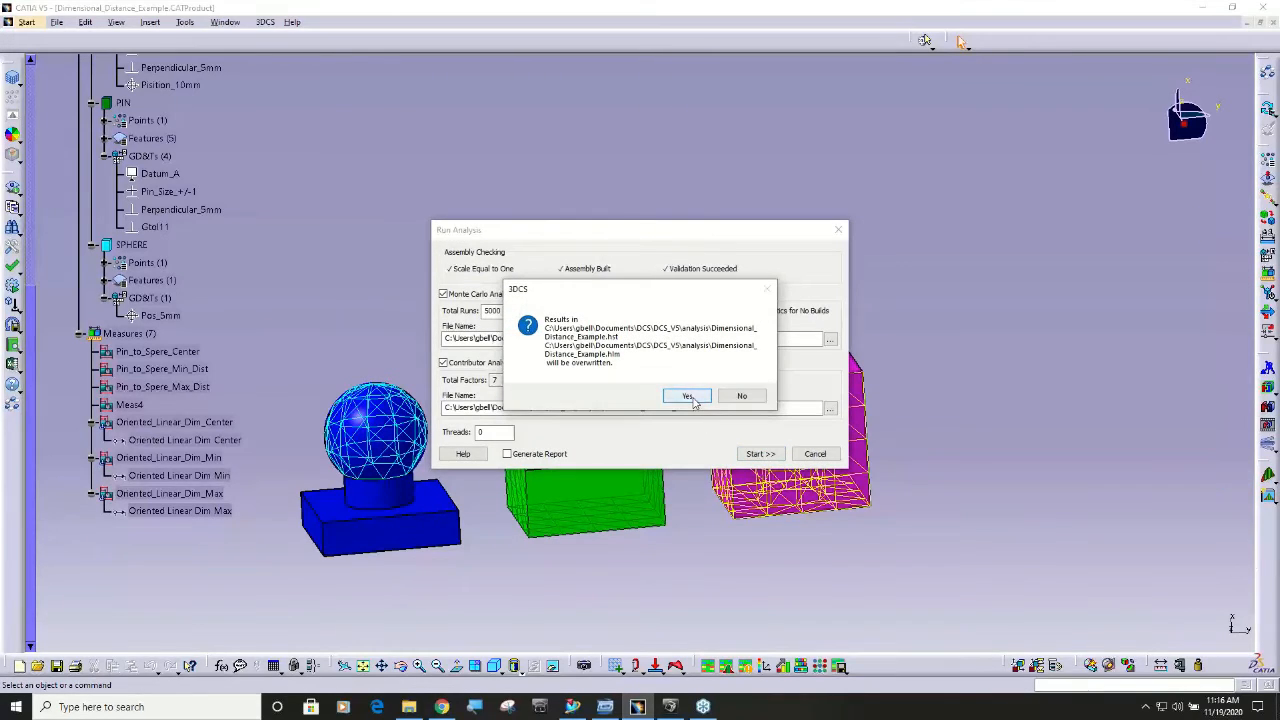
{"action": "left_click", "coordinate": [689, 396]}
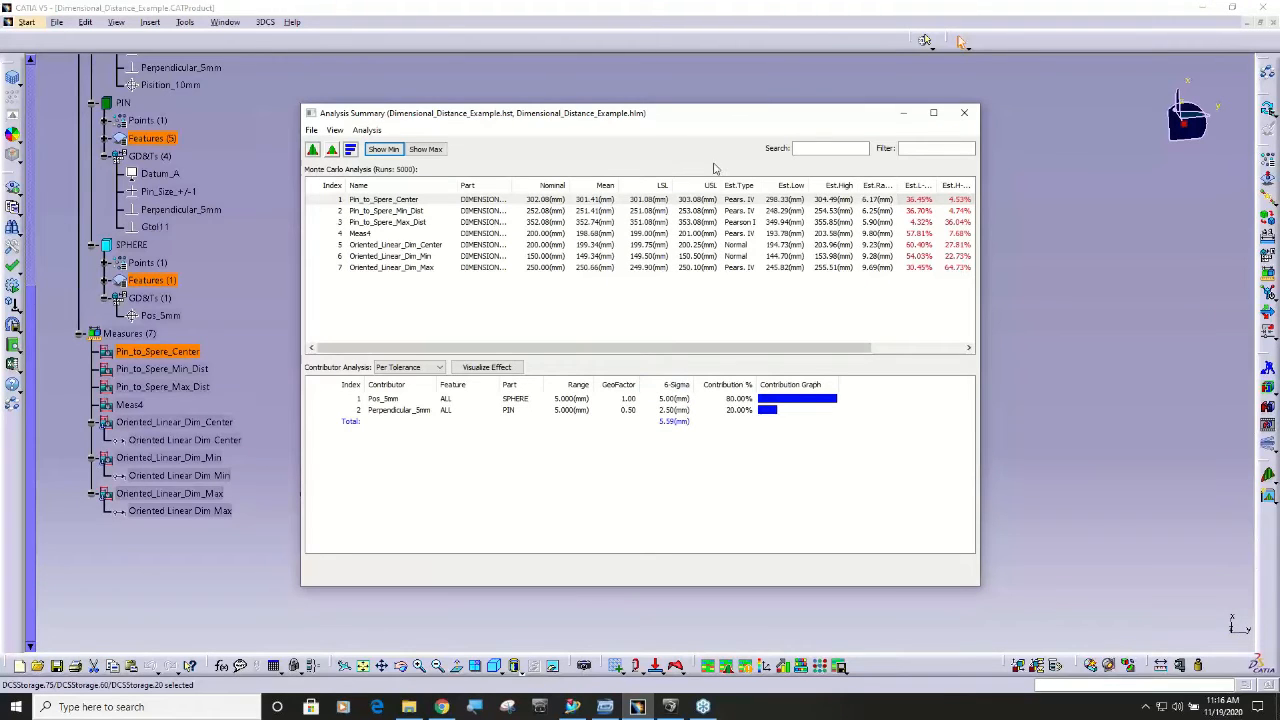
- Arrange the Analysis Summary beside the model and review the measure results against the annotated pin-to-hole dimensions
{"action": "left_click_drag", "start_coordinate": [708, 120], "coordinate": [528, 119]}
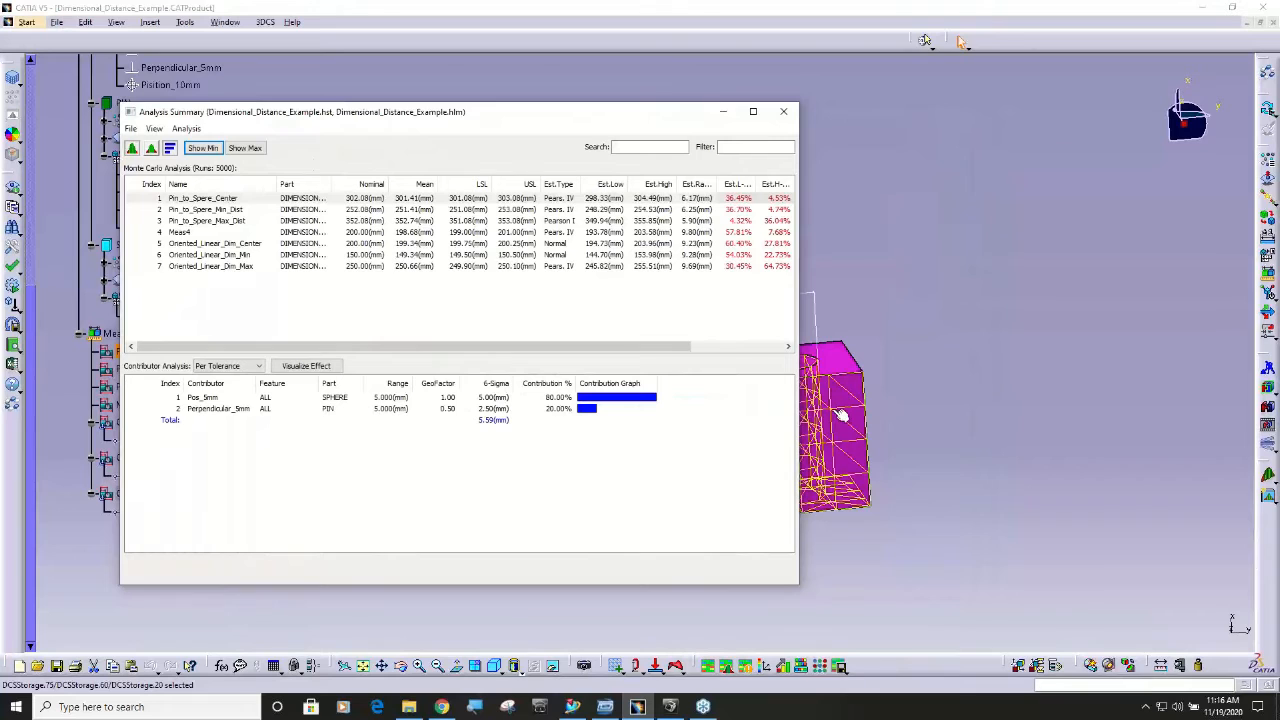
{"action": "middle_click_drag", "start_coordinate": [843, 415], "coordinate": [828, 420]}
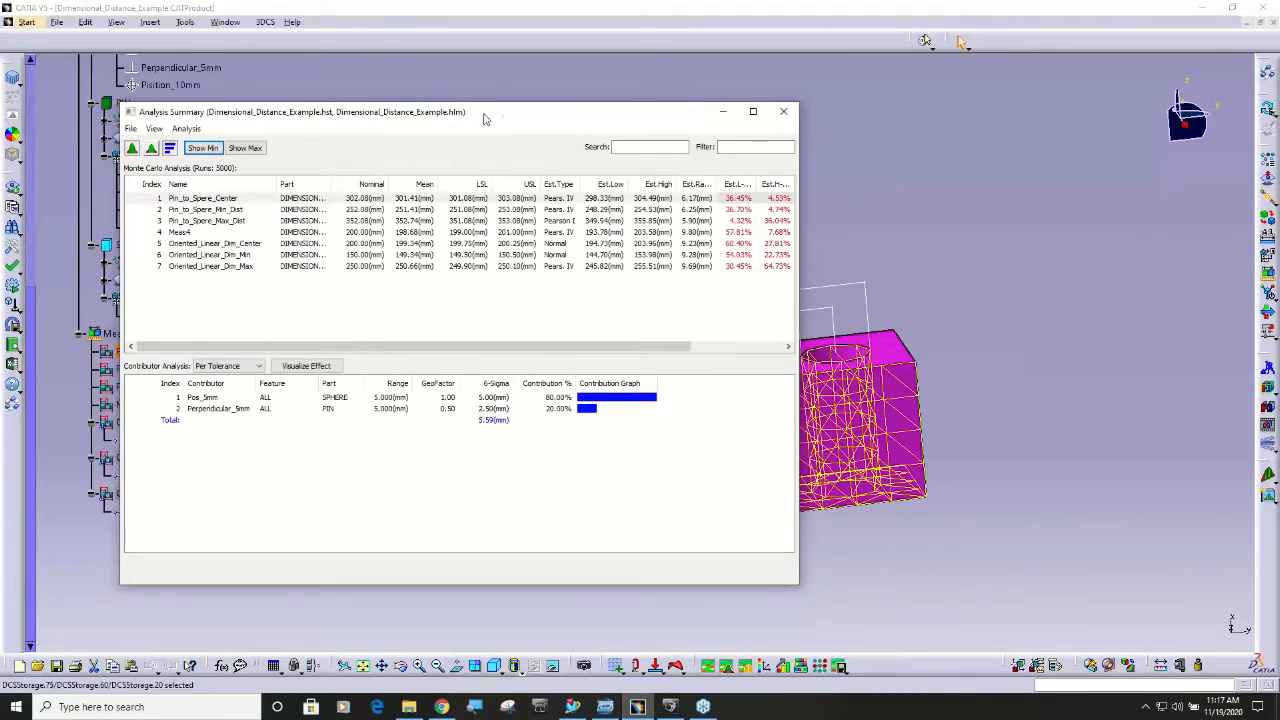
{"action": "left_click_drag", "start_coordinate": [502, 116], "coordinate": [417, 181]}
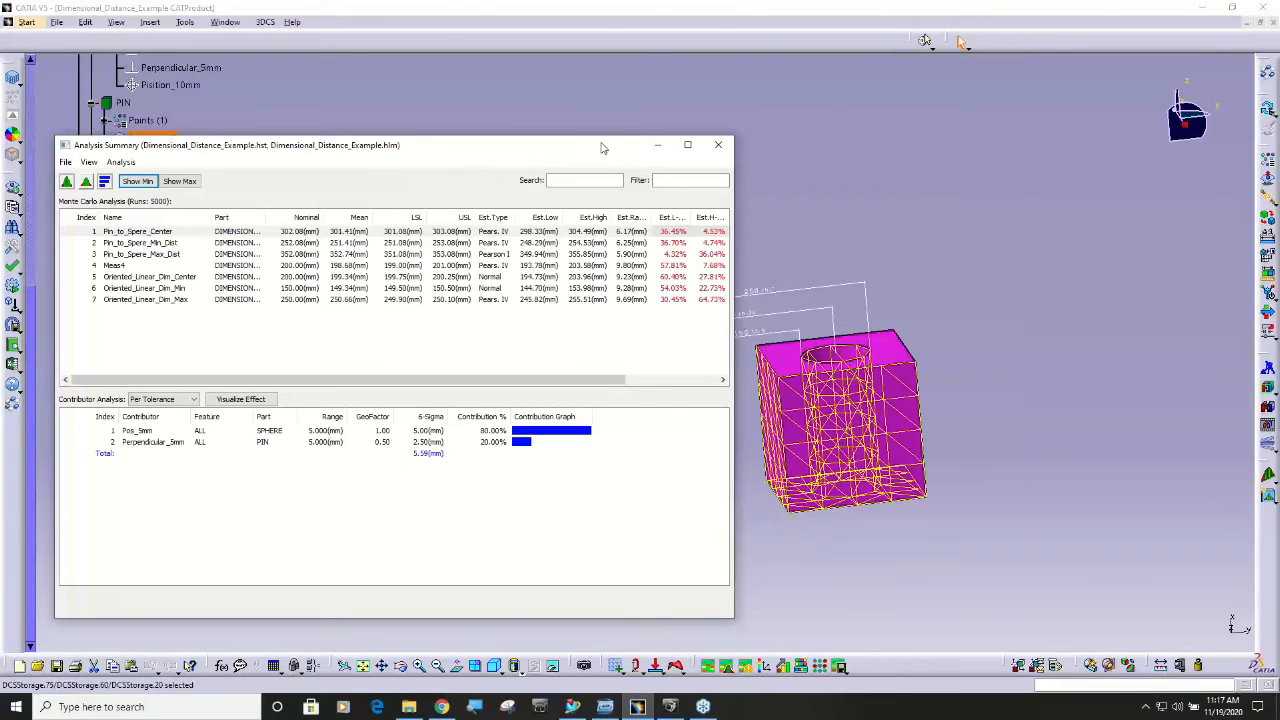
{"action": "left_click_drag", "start_coordinate": [586, 148], "coordinate": [460, 111]}
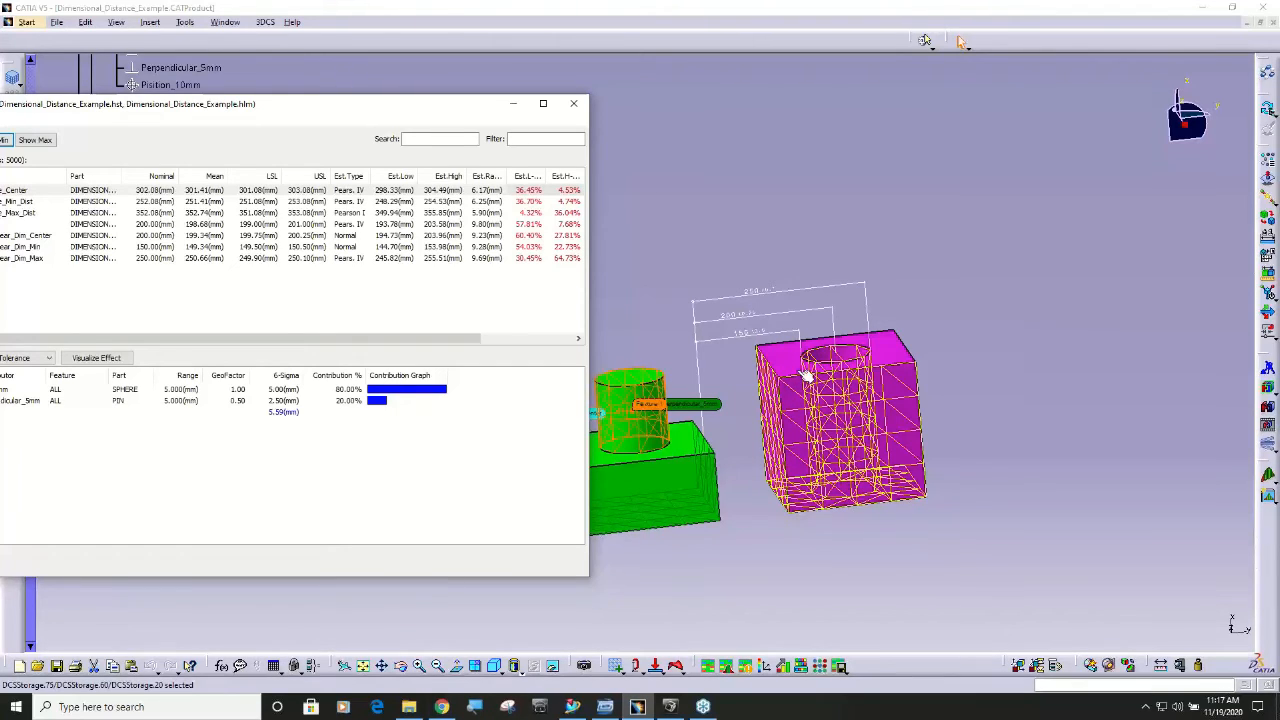
{"action": "left_click_drag", "start_coordinate": [411, 106], "coordinate": [524, 91]}
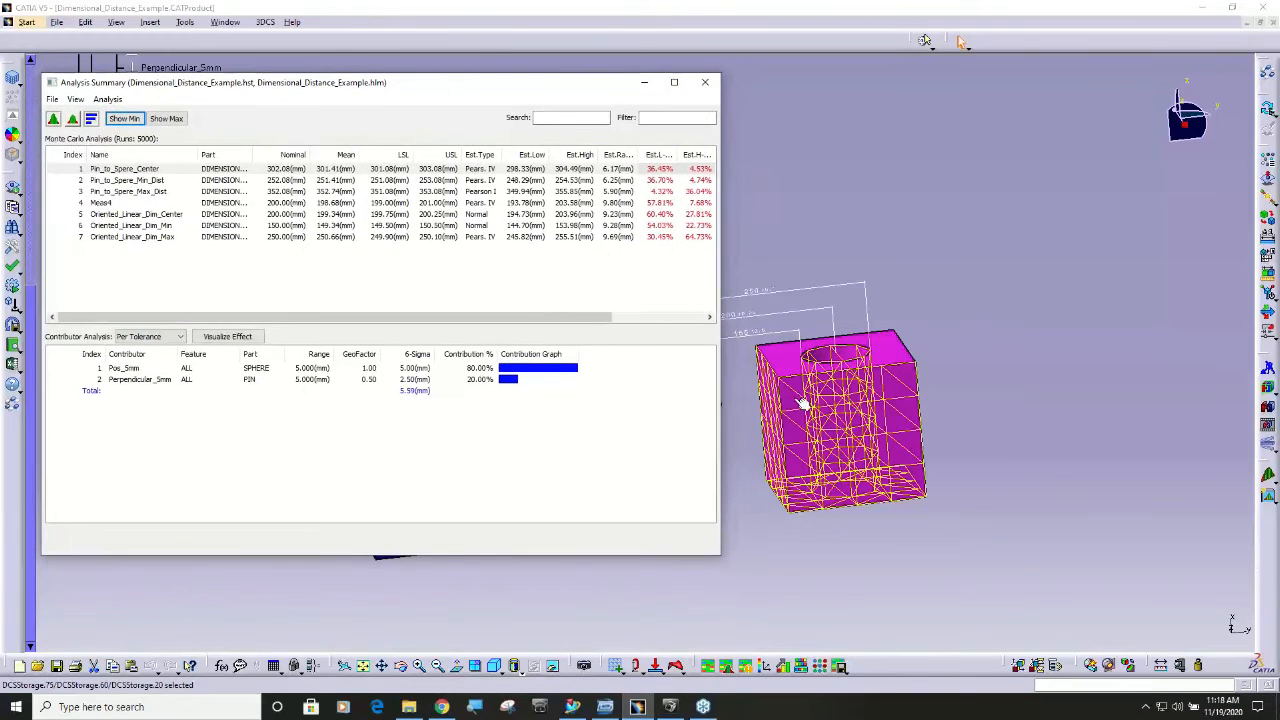
{"action": "middle_click_drag", "start_coordinate": [808, 402], "coordinate": [810, 408]}
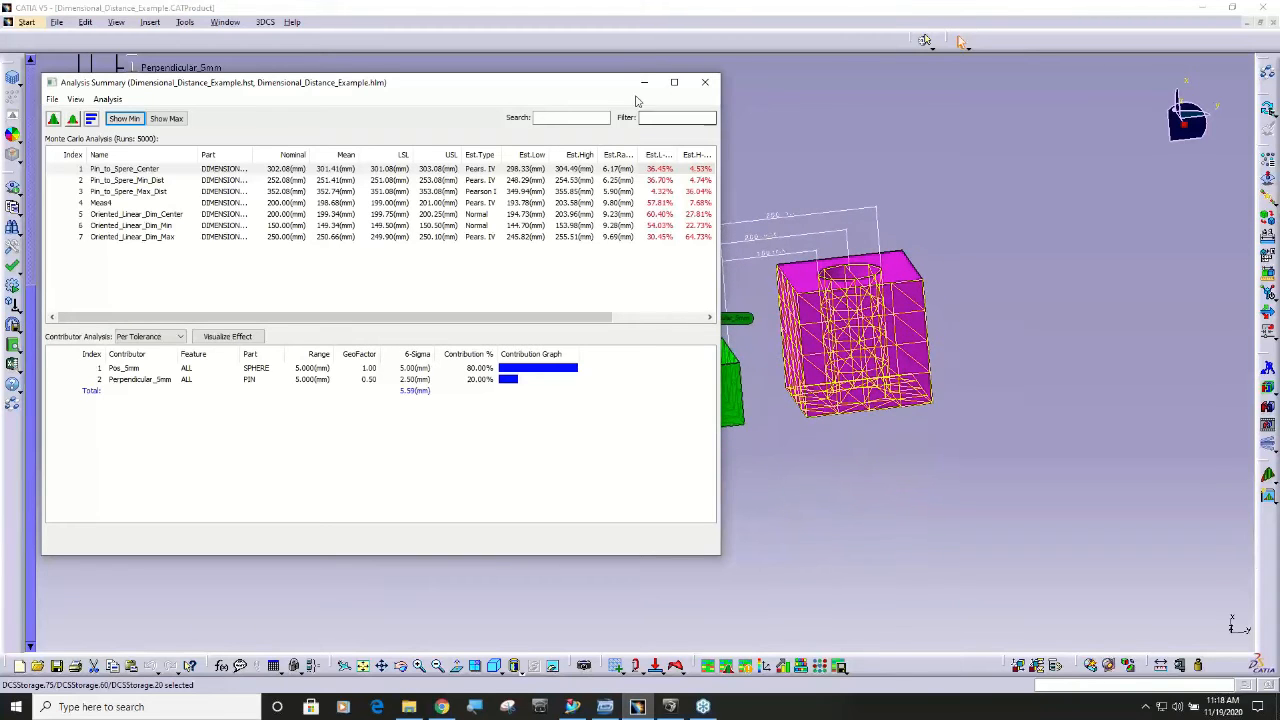
{"action": "left_click_drag", "start_coordinate": [572, 90], "coordinate": [512, 126]}
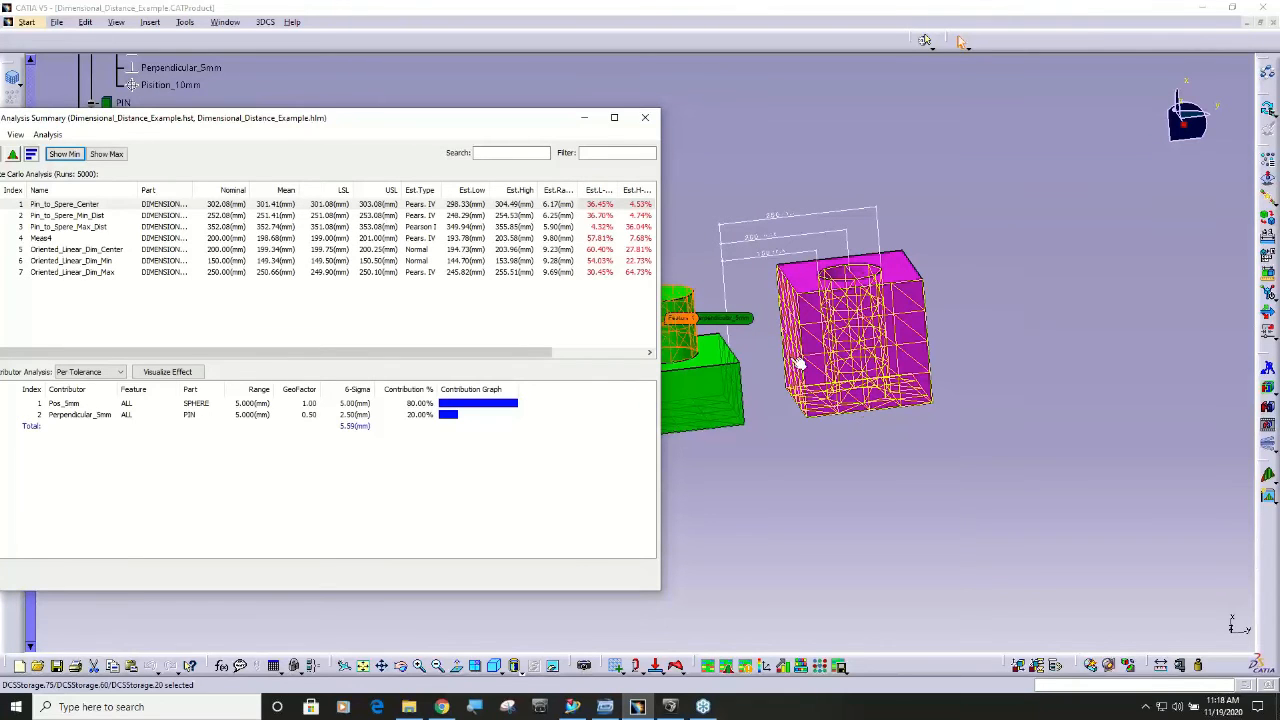
{"action": "middle_click_drag", "start_coordinate": [776, 397], "coordinate": [836, 440]}
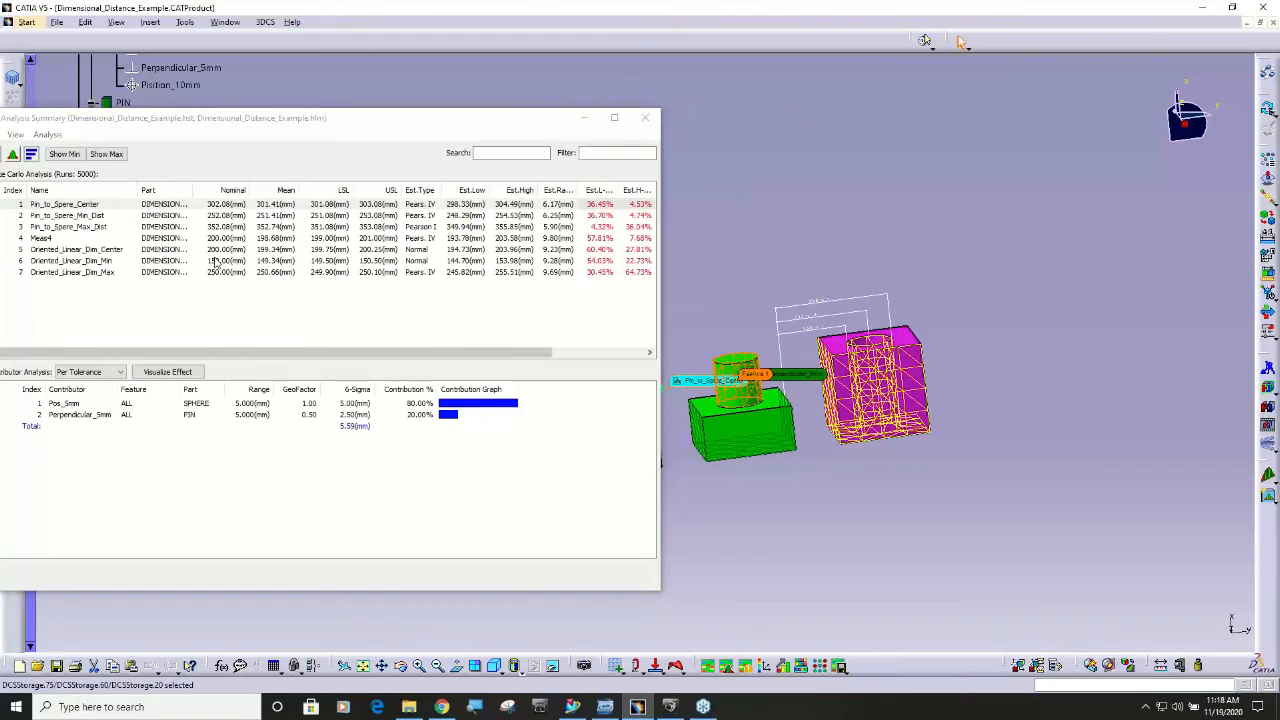
- Examine the contributor analysis of the Oriented_Linear_Dim_Min and Oriented_Linear_Dim_Max measures and their highlighted features
{"action": "left_click", "coordinate": [84, 261]}
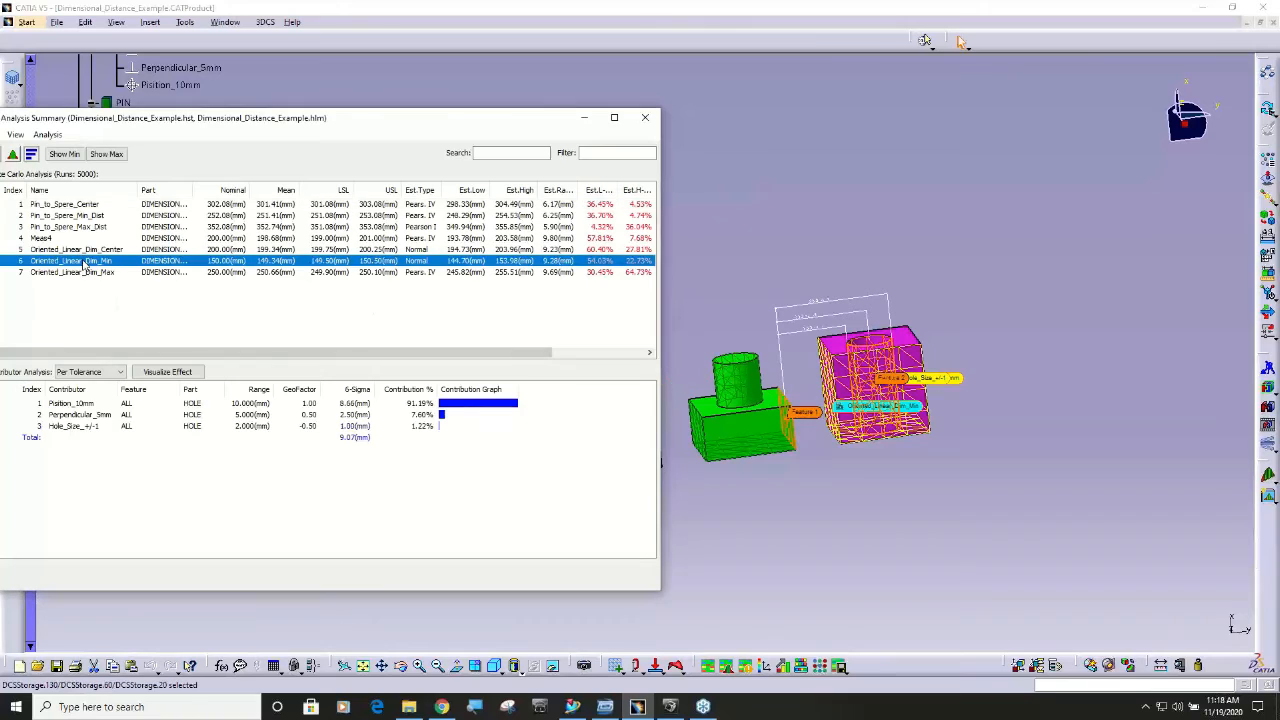
{"action": "left_click", "coordinate": [77, 273]}
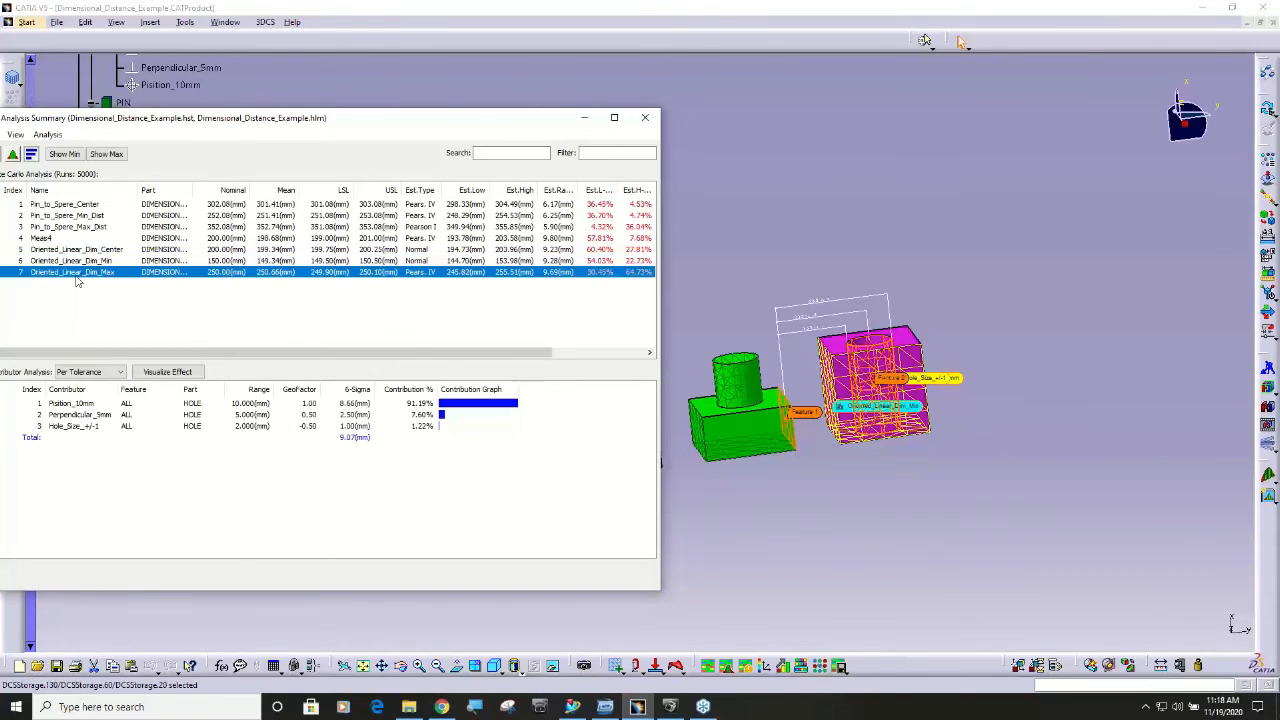
{"action": "left_click", "coordinate": [78, 262]}
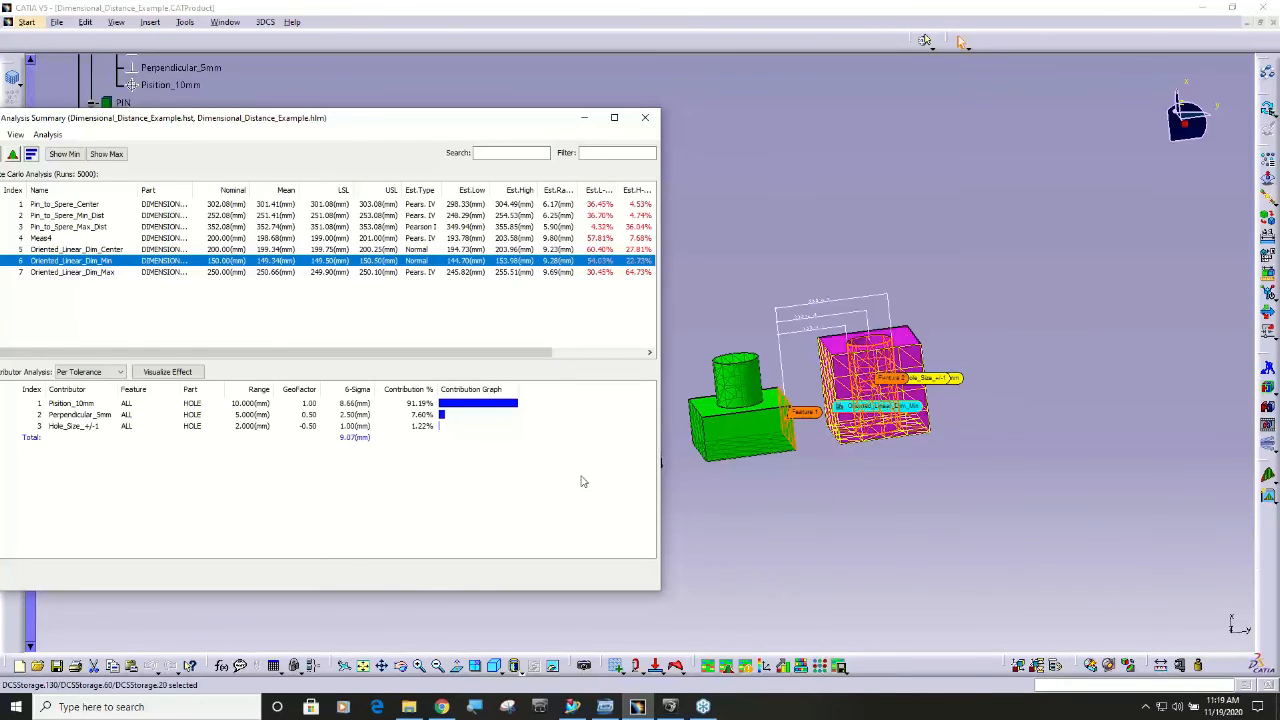
- Compare the tolerance contributors of Oriented_Linear_Dim_Center with those of Oriented_Linear_Dim_Min and Oriented_Linear_Dim_Max, keeping the pin and hole in view
{"action": "left_click_drag", "start_coordinate": [520, 122], "coordinate": [576, 122]}
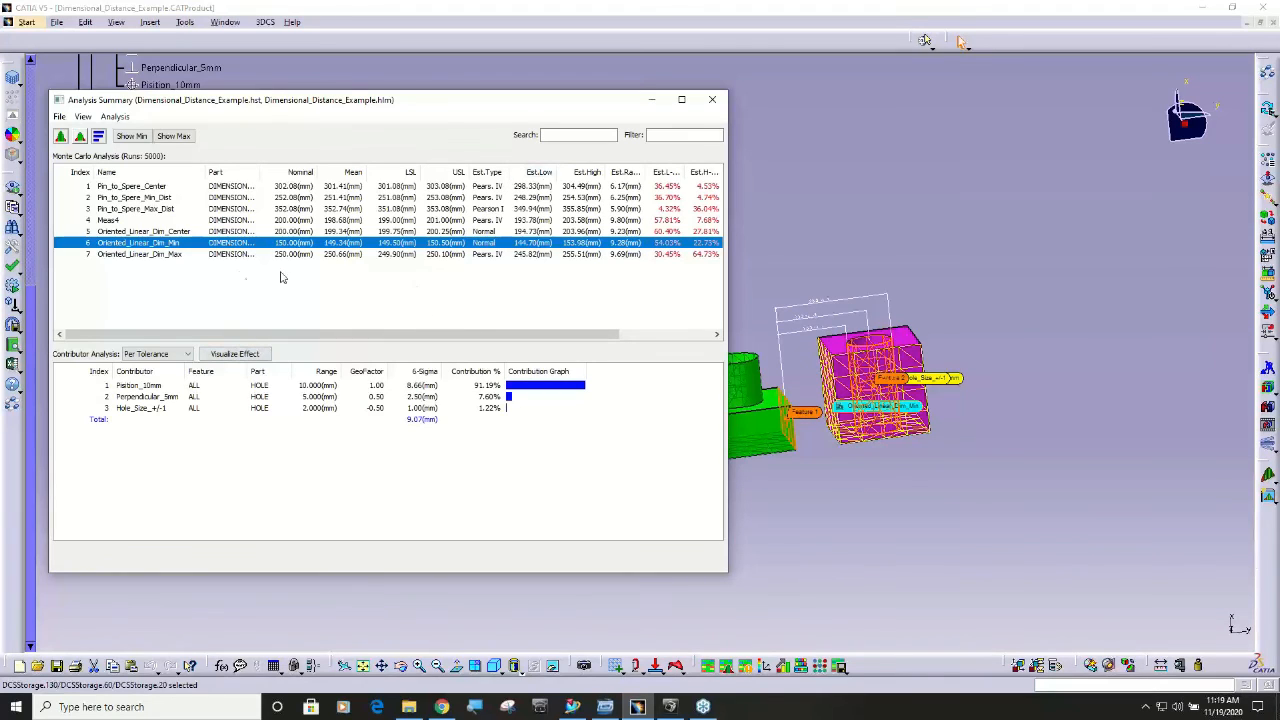
{"action": "left_click", "coordinate": [149, 233]}
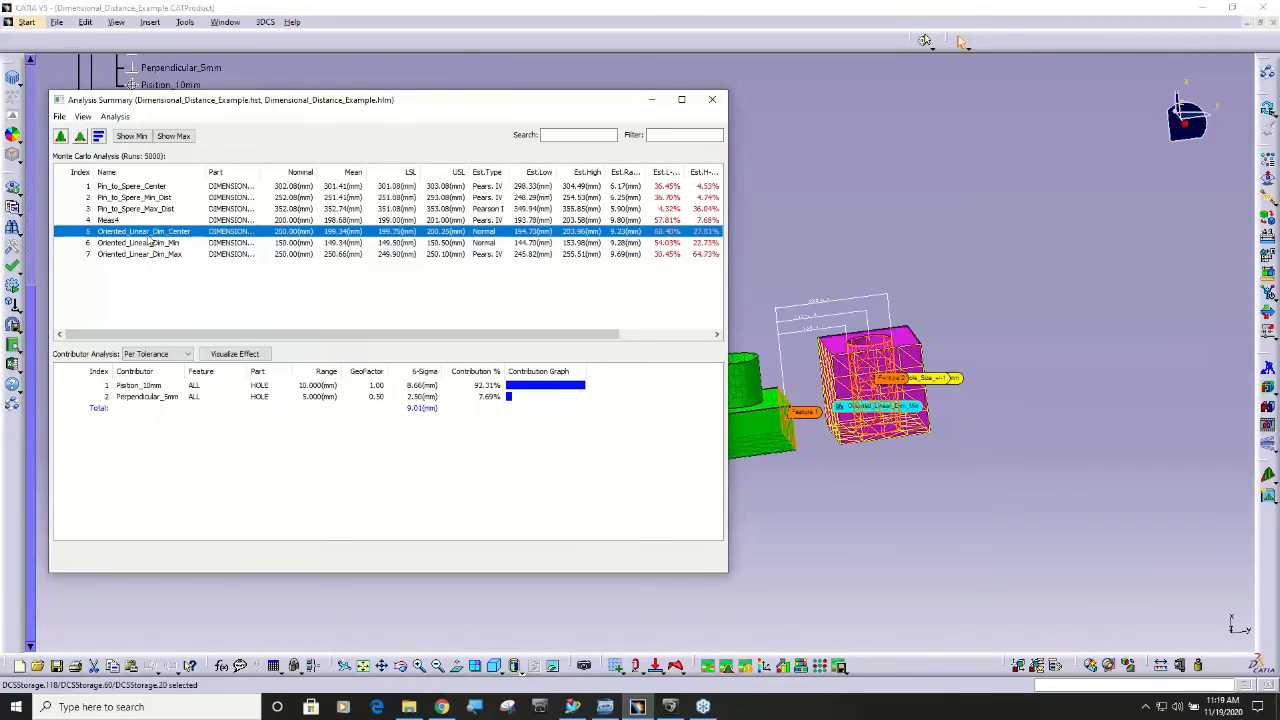
{"action": "left_click", "coordinate": [149, 241]}
{"action": "left_click", "coordinate": [151, 231]}
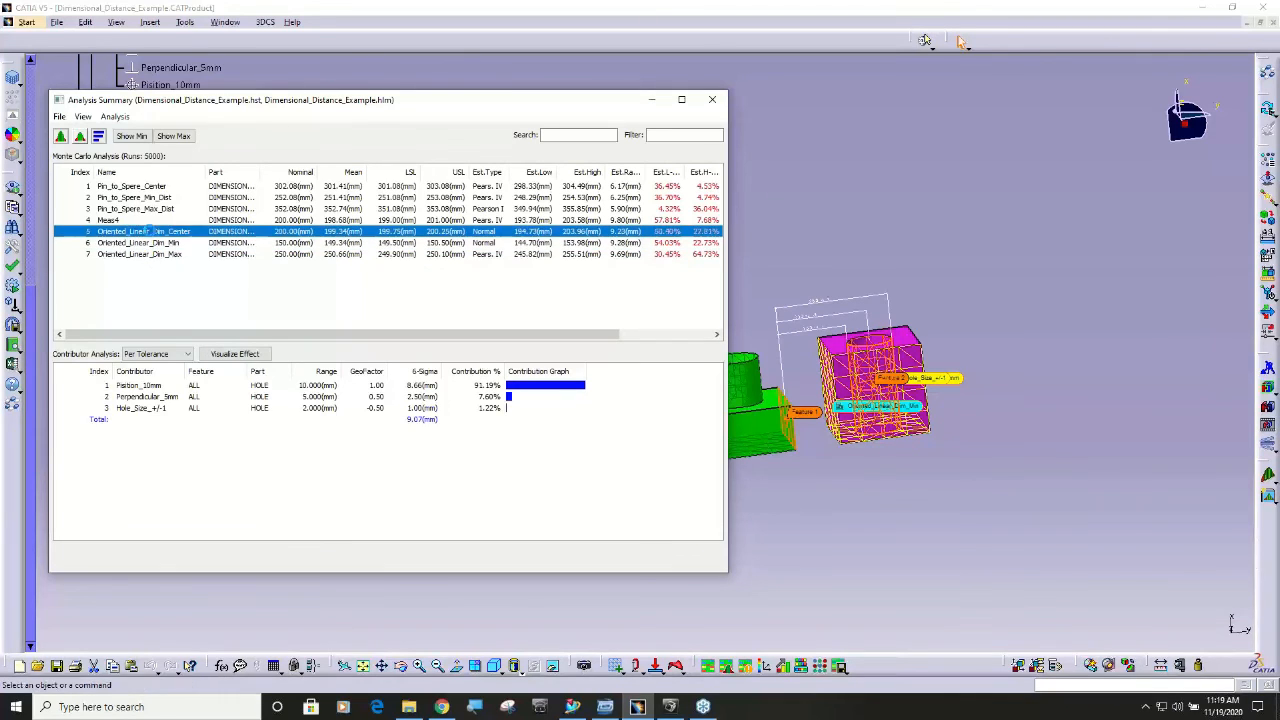
{"action": "middle_click_drag", "start_coordinate": [800, 424], "coordinate": [862, 387]}
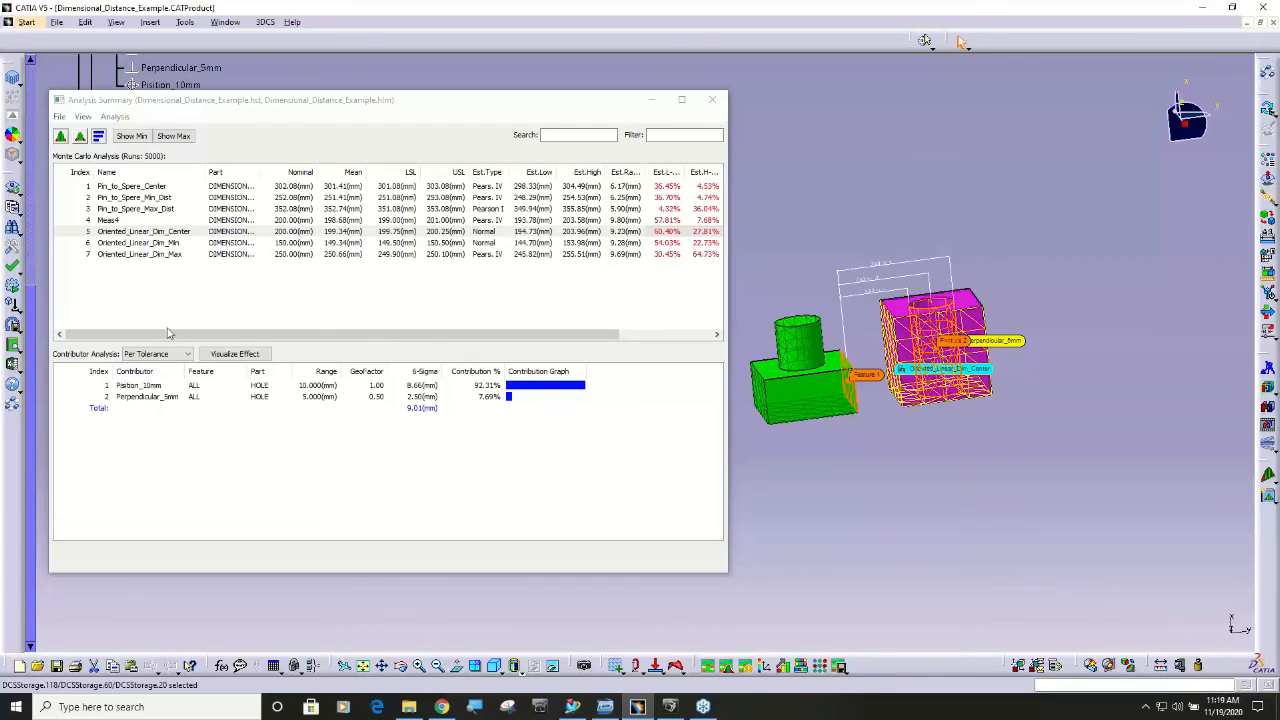
{"action": "left_click", "coordinate": [166, 243]}
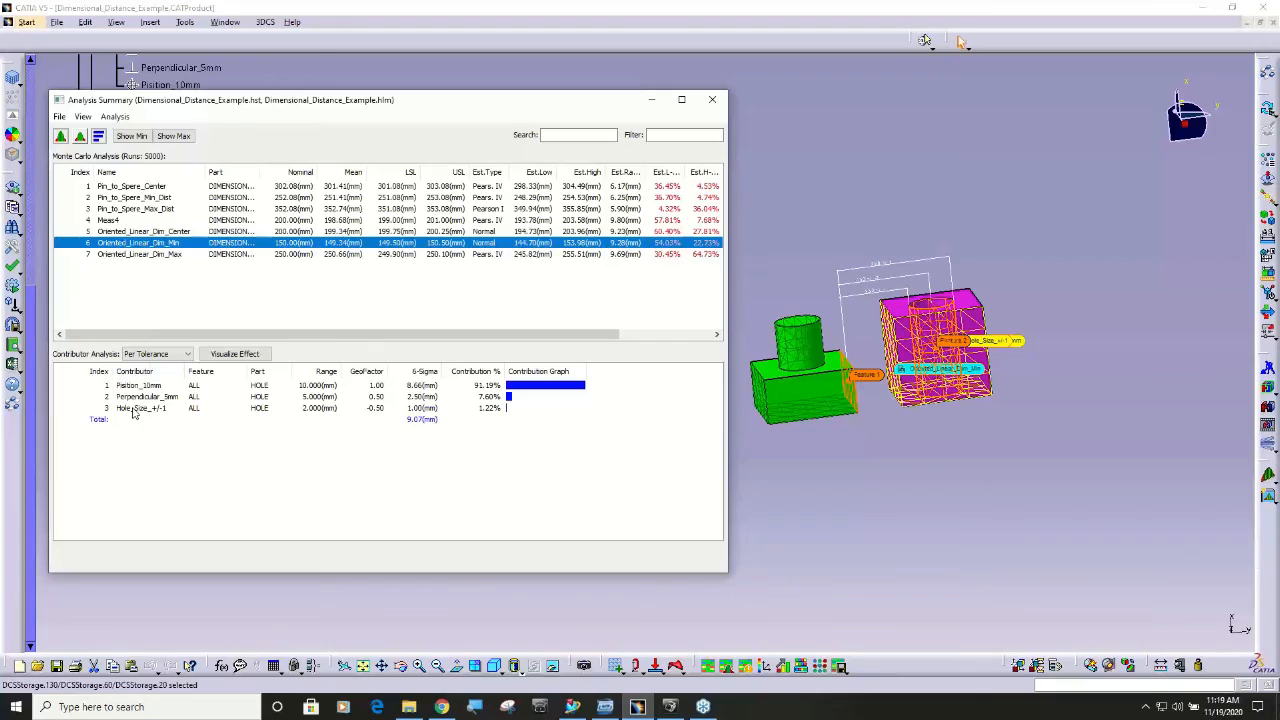
{"action": "left_click", "coordinate": [166, 255]}
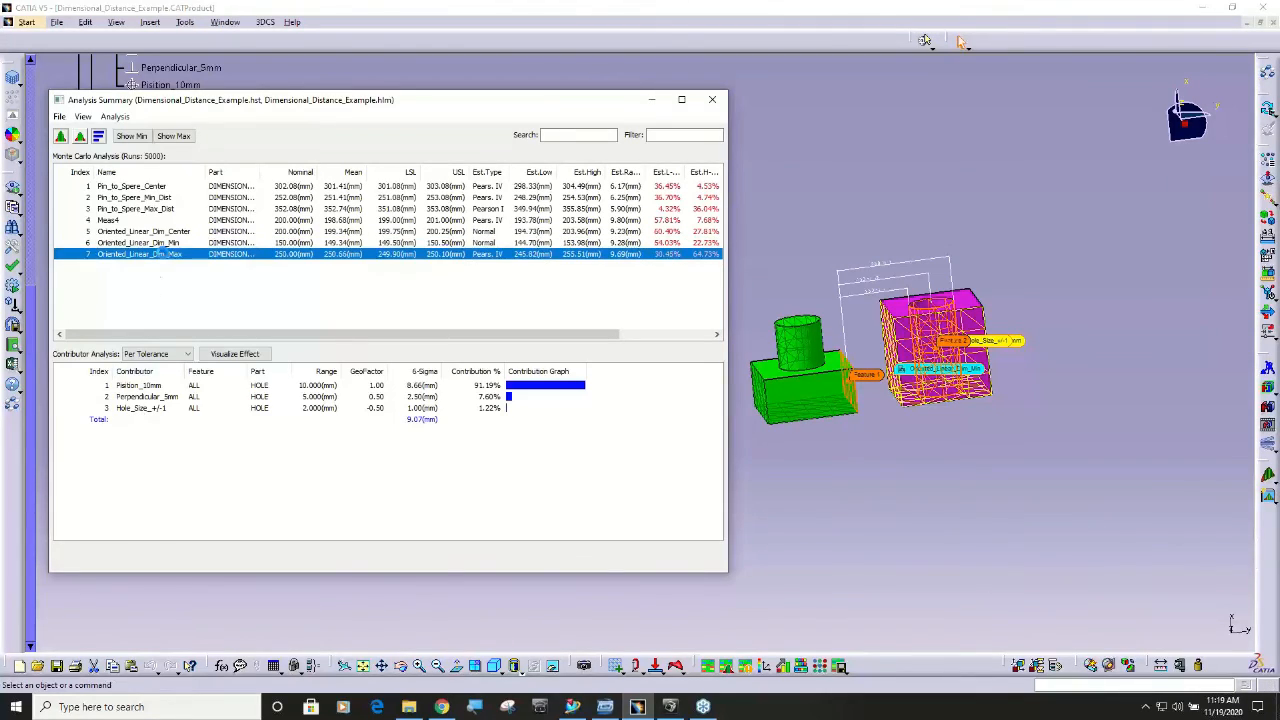